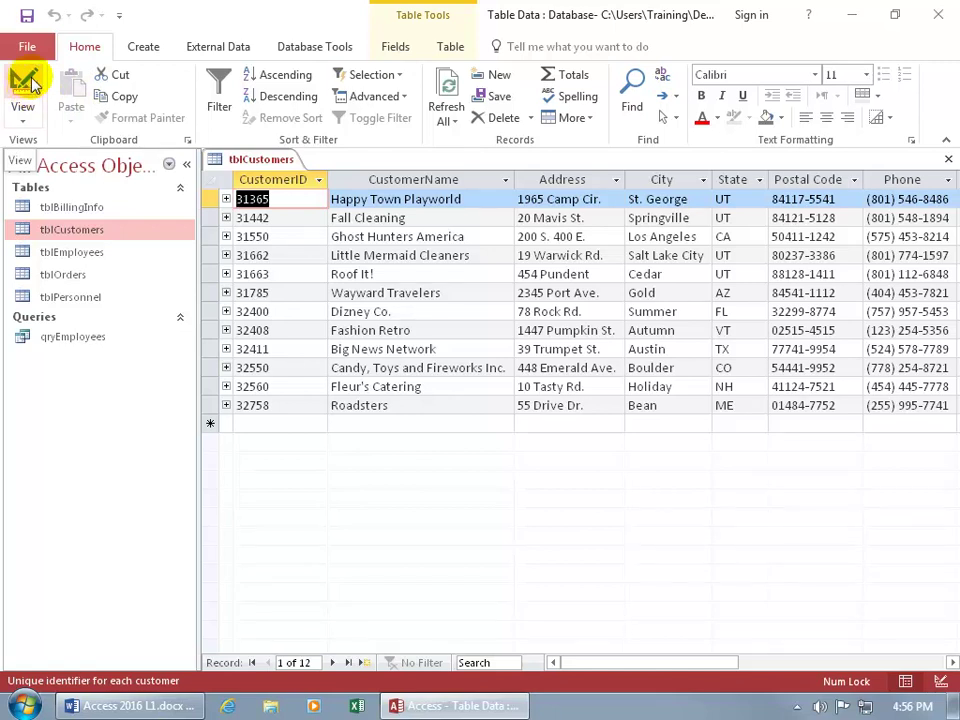
# Examine the field definitions of tblCustomers in Design View and return to Datasheet View
pyautogui.click(24, 87)
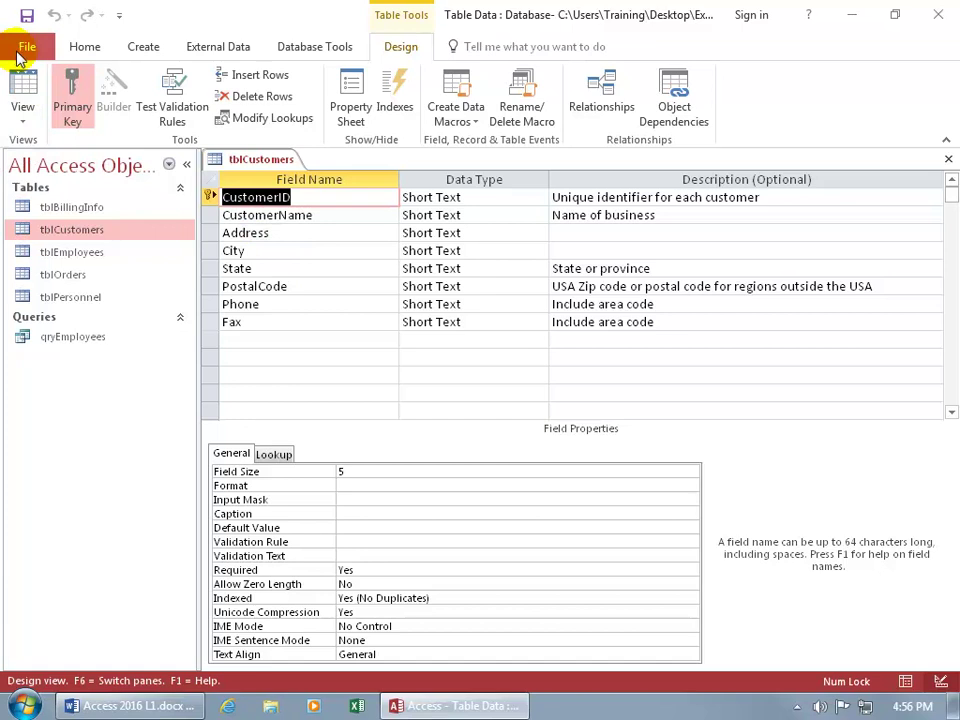
pyautogui.click(27, 84)
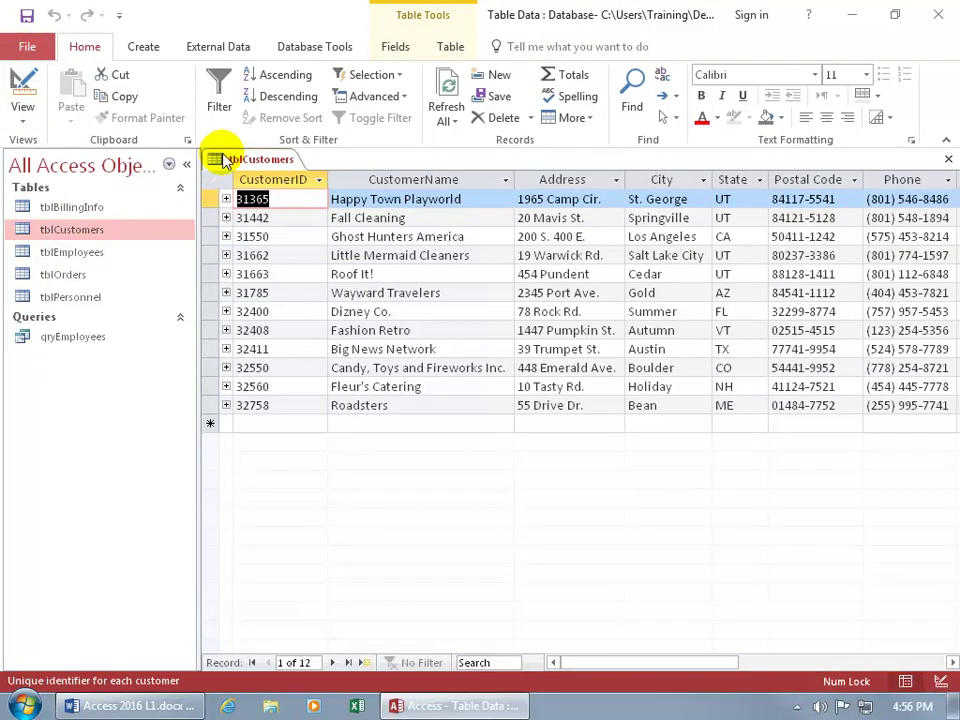
# Open the qryEmployees query, inspect its criteria in Design View, return to its datasheet and close it
pyautogui.doubleClick(98, 338)
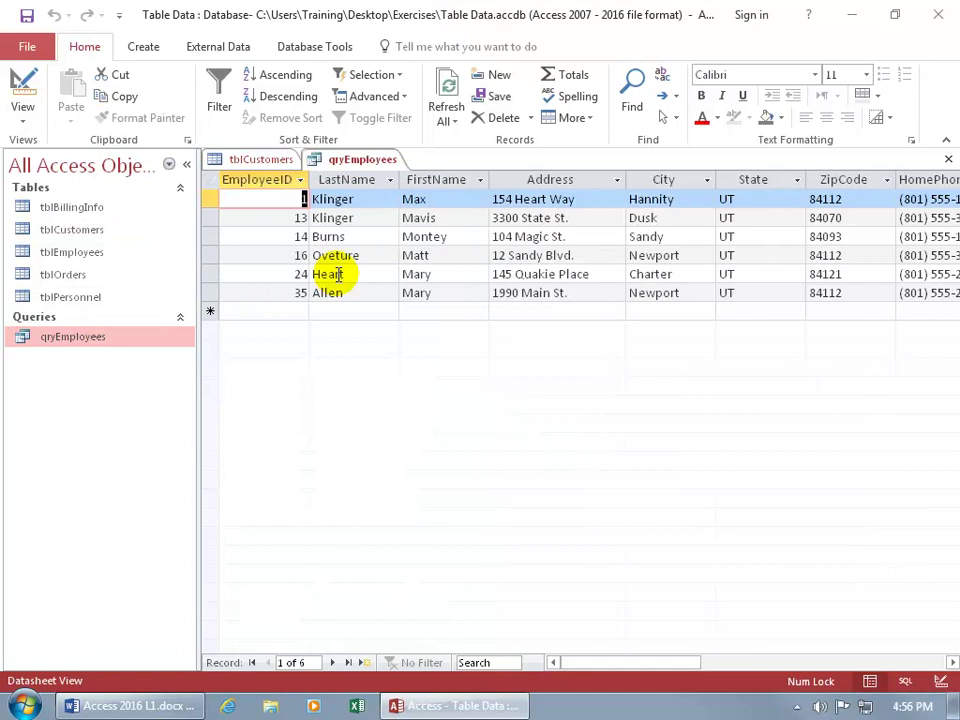
pyautogui.click(24, 88)
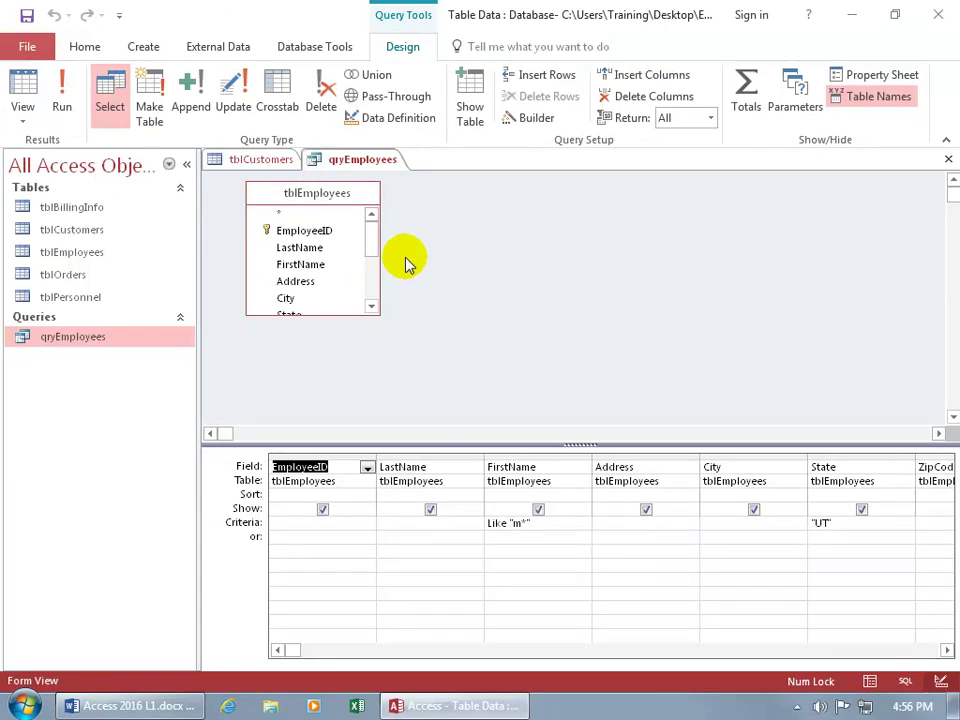
pyautogui.click(24, 86)
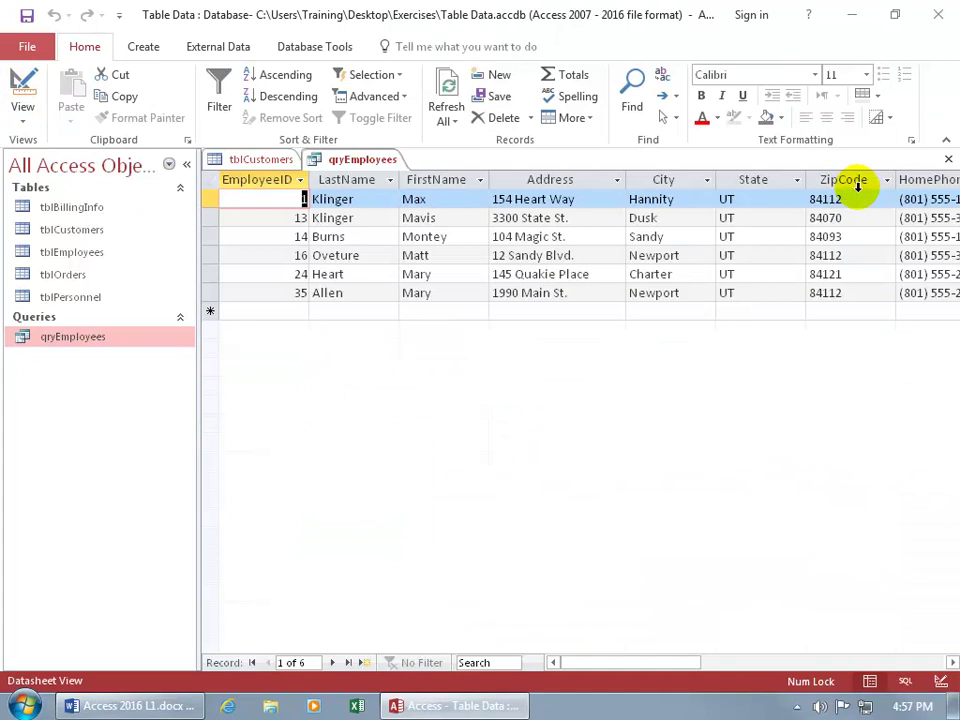
pyautogui.click(949, 161)
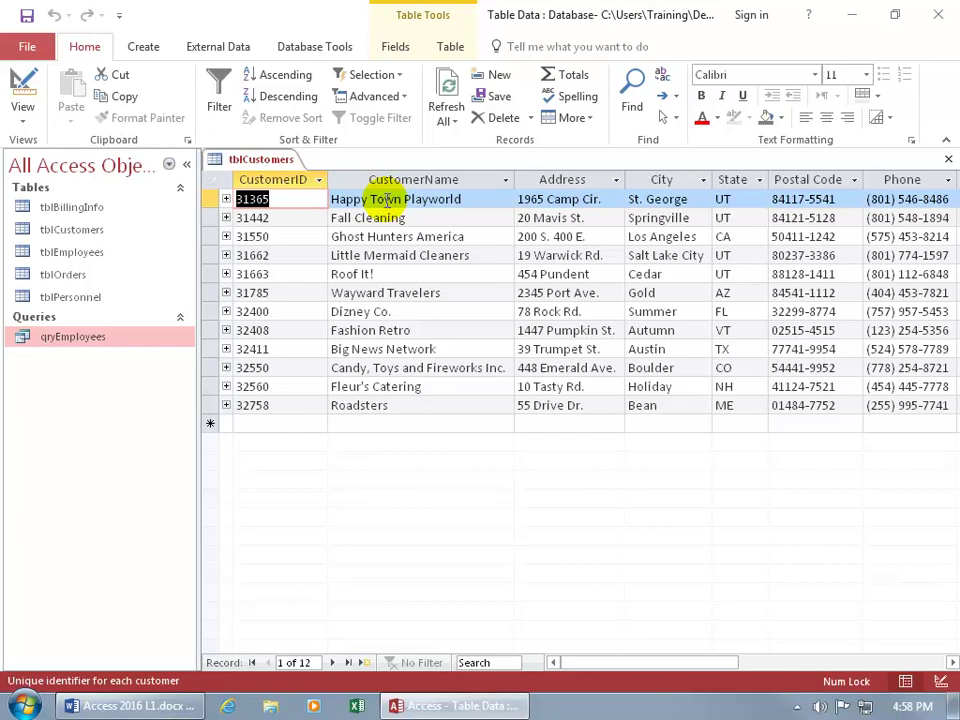
# Expand the orders subdatasheet of Happy Town Playworld, compare it with the tblOrders table and close tblOrders
pyautogui.click(226, 199)
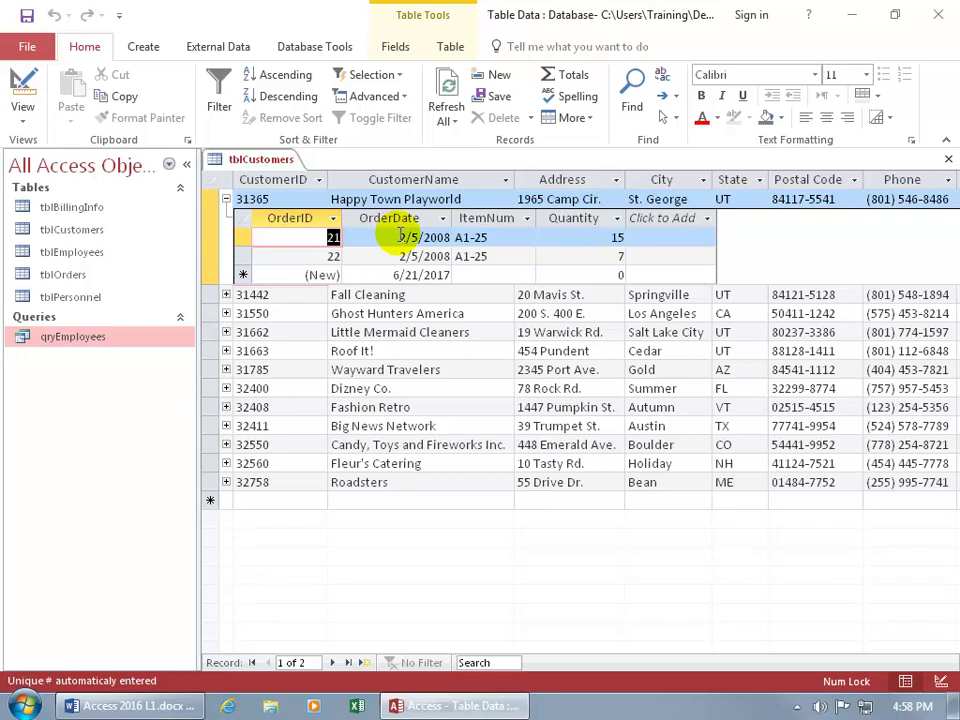
pyautogui.doubleClick(117, 278)
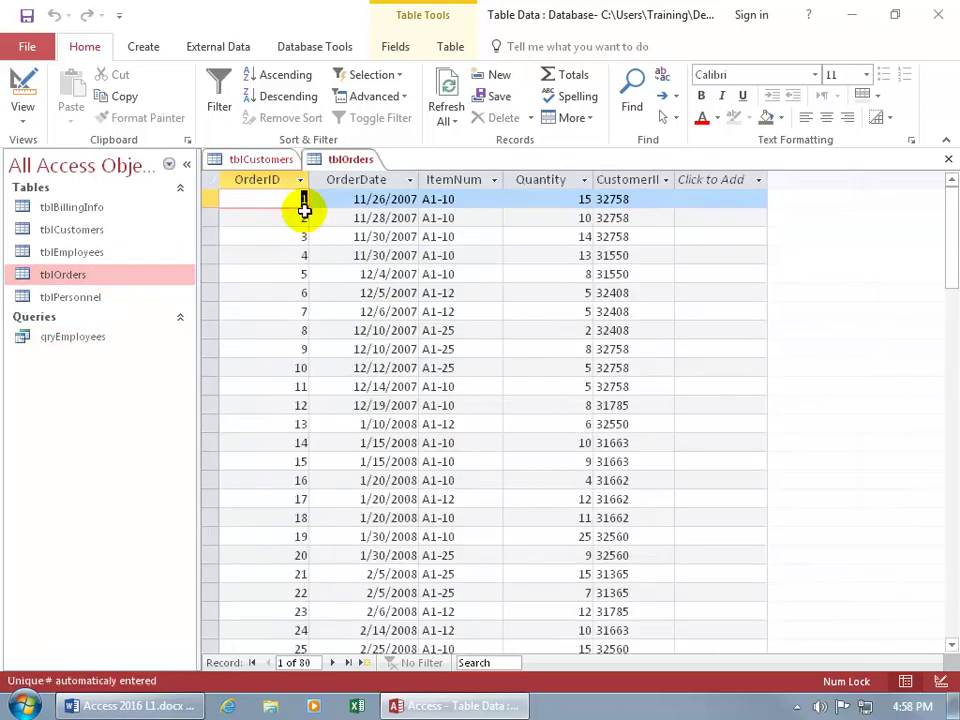
pyautogui.click(948, 159)
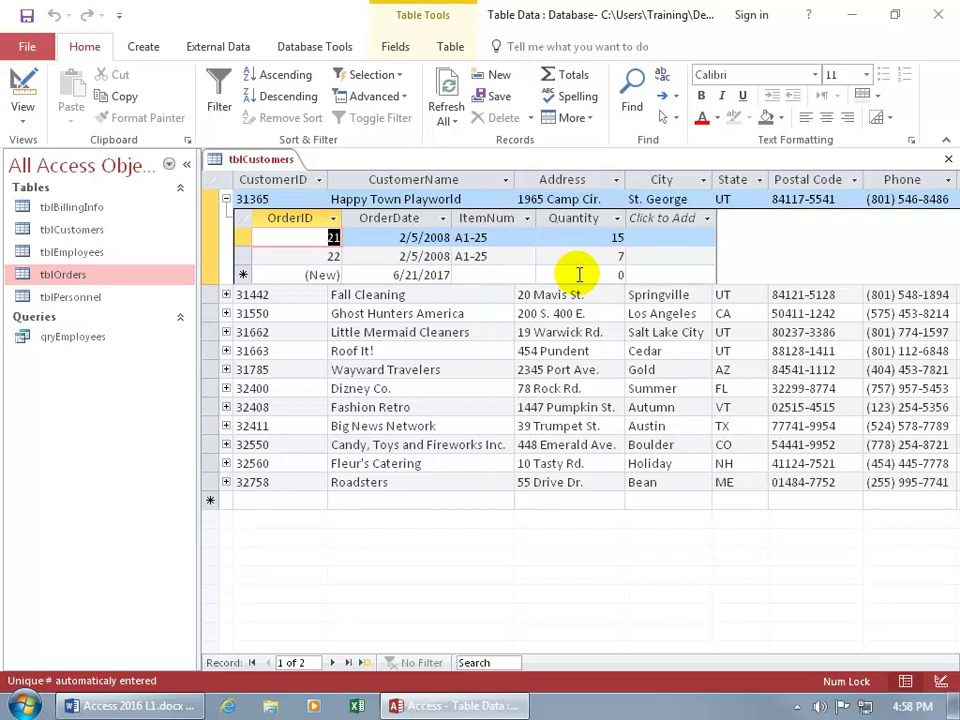
# Set the quantity of Happy Town Playworld's second order to 8 in the subdatasheet and save the record
pyautogui.click(611, 256)
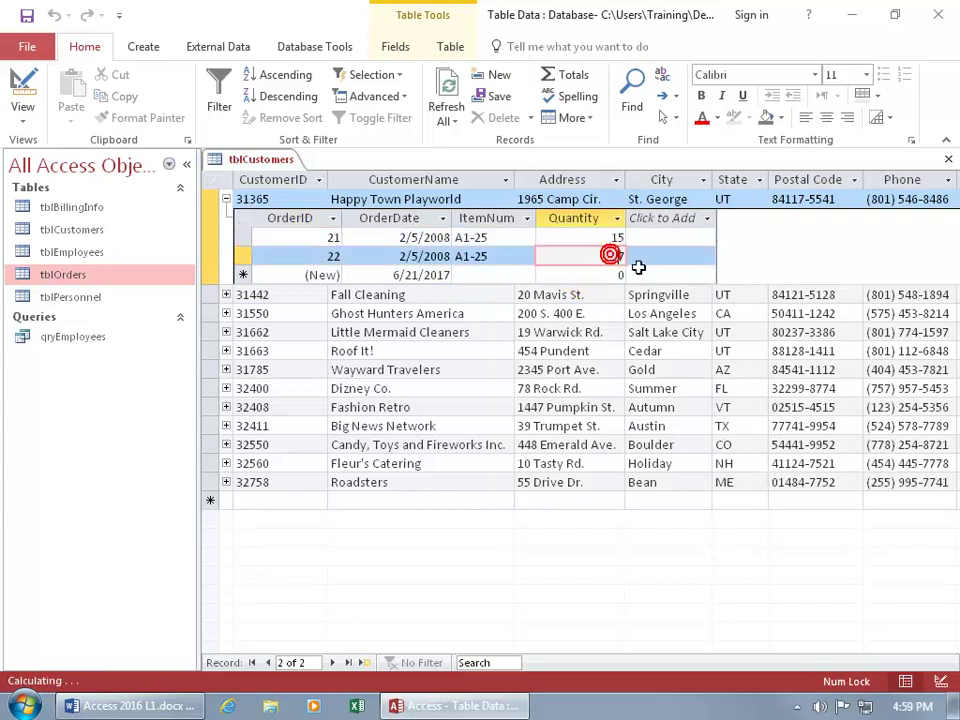
pyautogui.press('BackSpace')
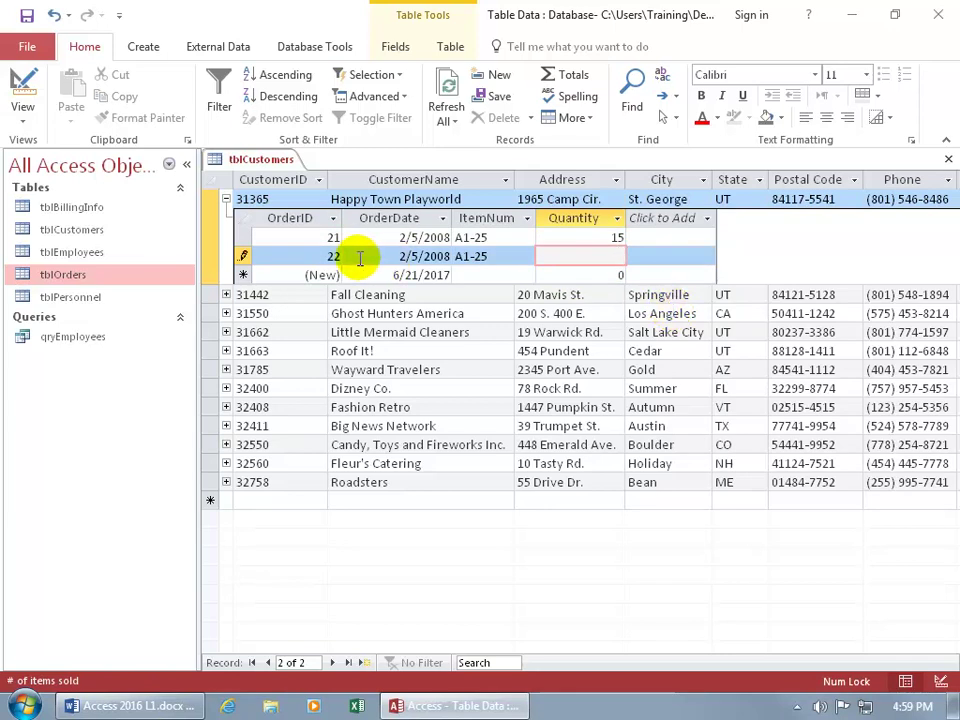
pyautogui.write('8')
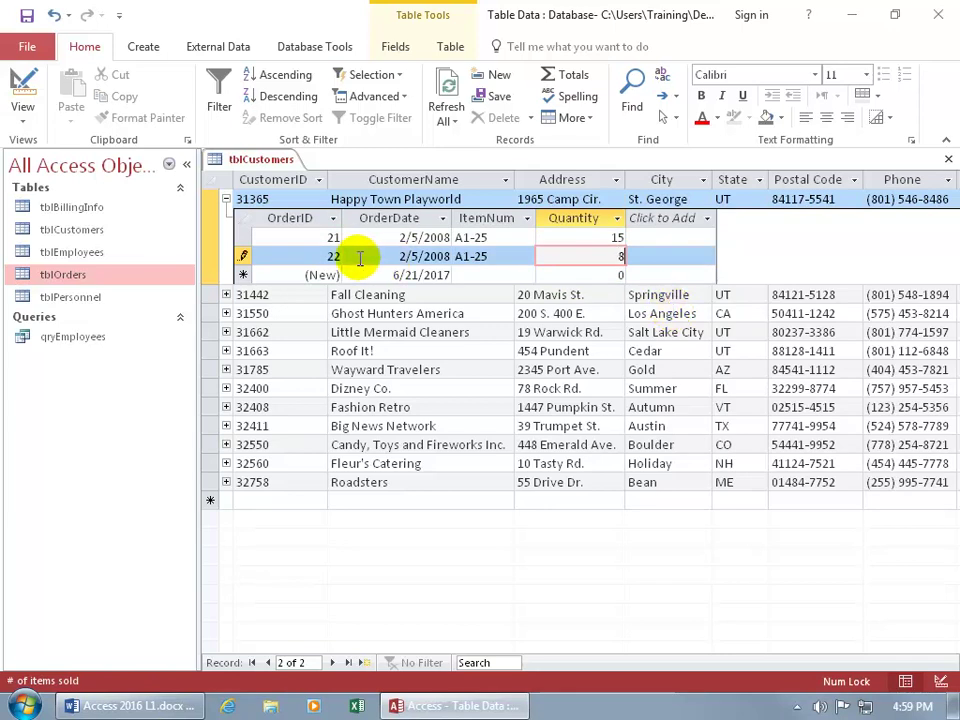
pyautogui.click(248, 256)
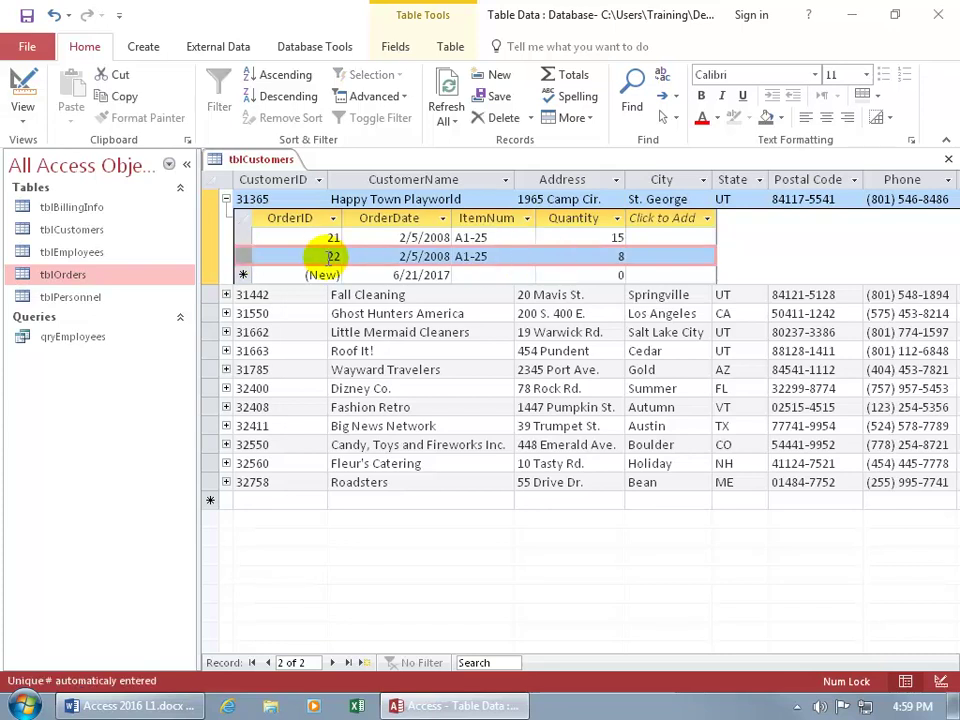
# In tblOrders, set the quantity of Happy Town Playworld's second order to 7, save the record and close the table
pyautogui.doubleClick(105, 274)
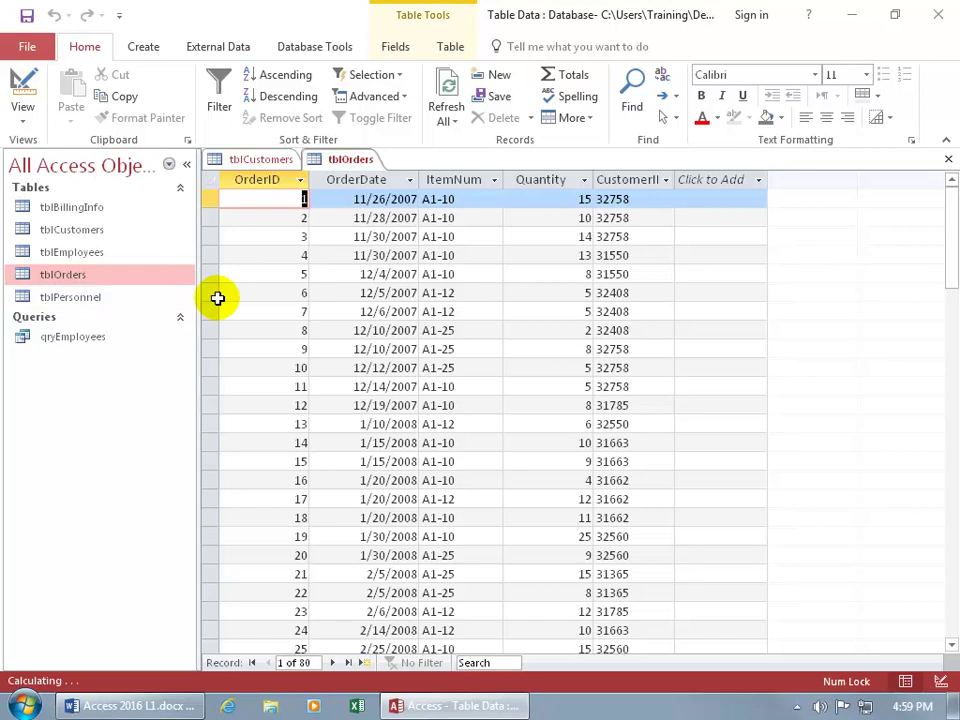
pyautogui.scroll(-2, 285, 328)
pyautogui.scroll(-2, 285, 328)
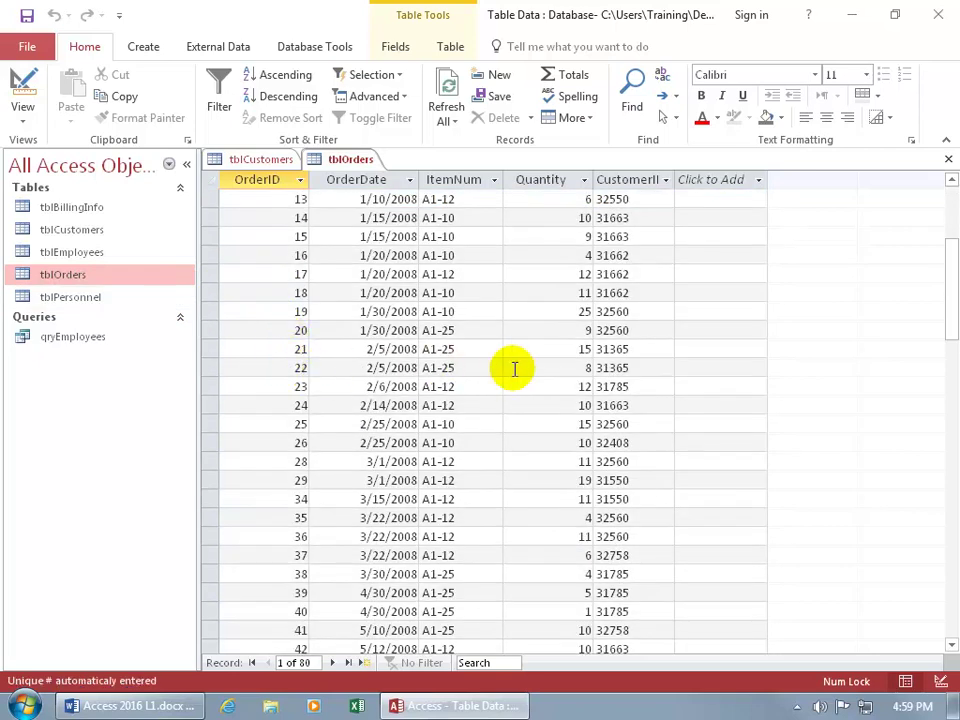
pyautogui.click(584, 368)
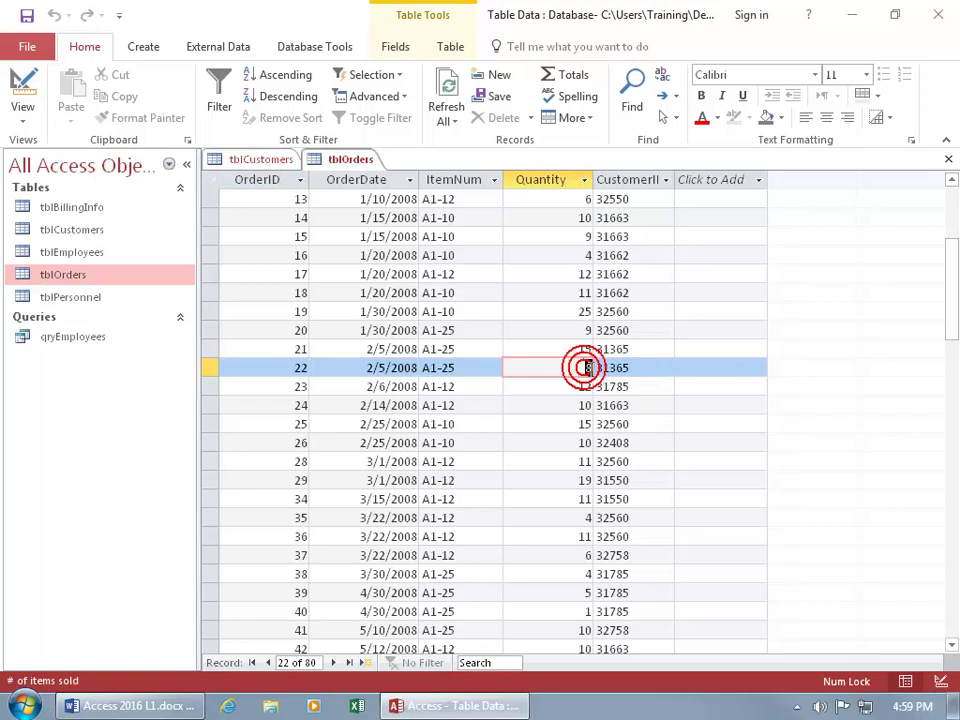
pyautogui.doubleClick(584, 368)
pyautogui.write('7')
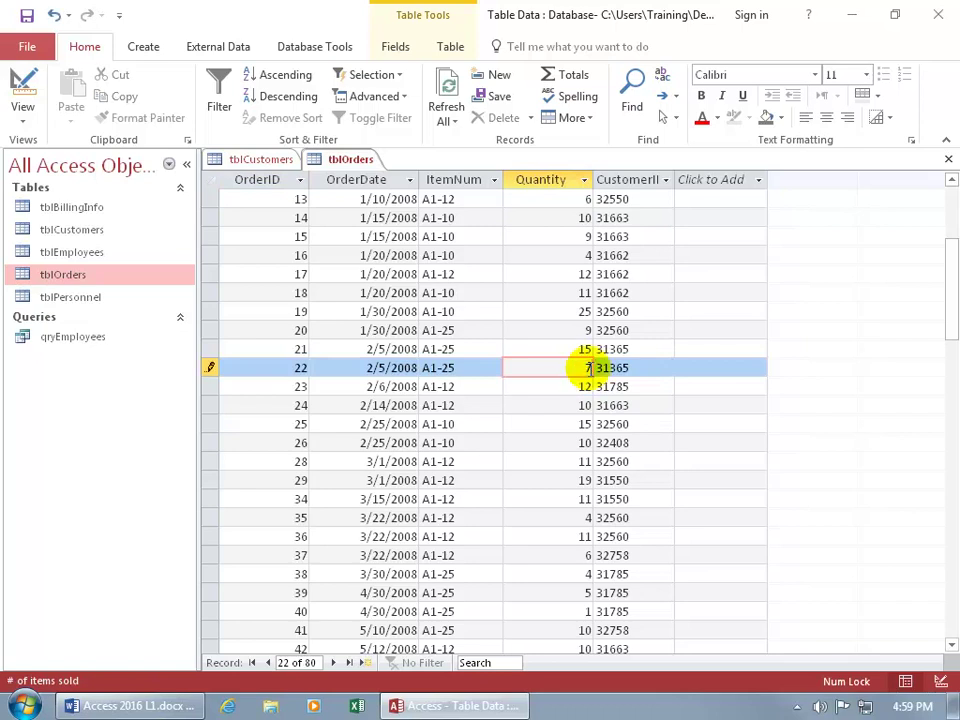
pyautogui.hotkey('shift', 'Return')
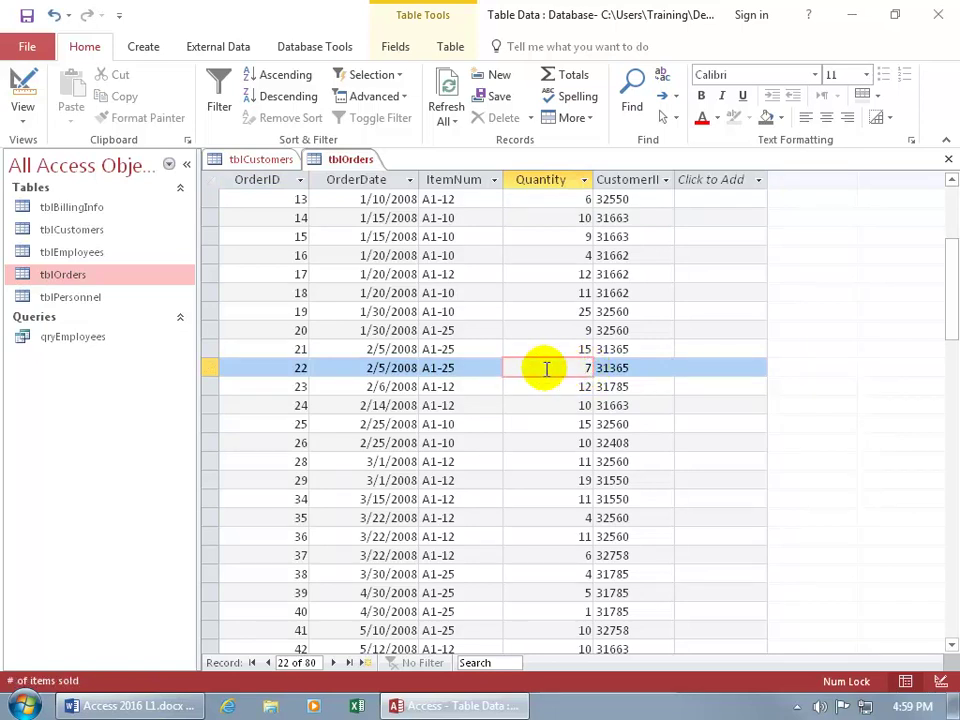
pyautogui.click(947, 160)
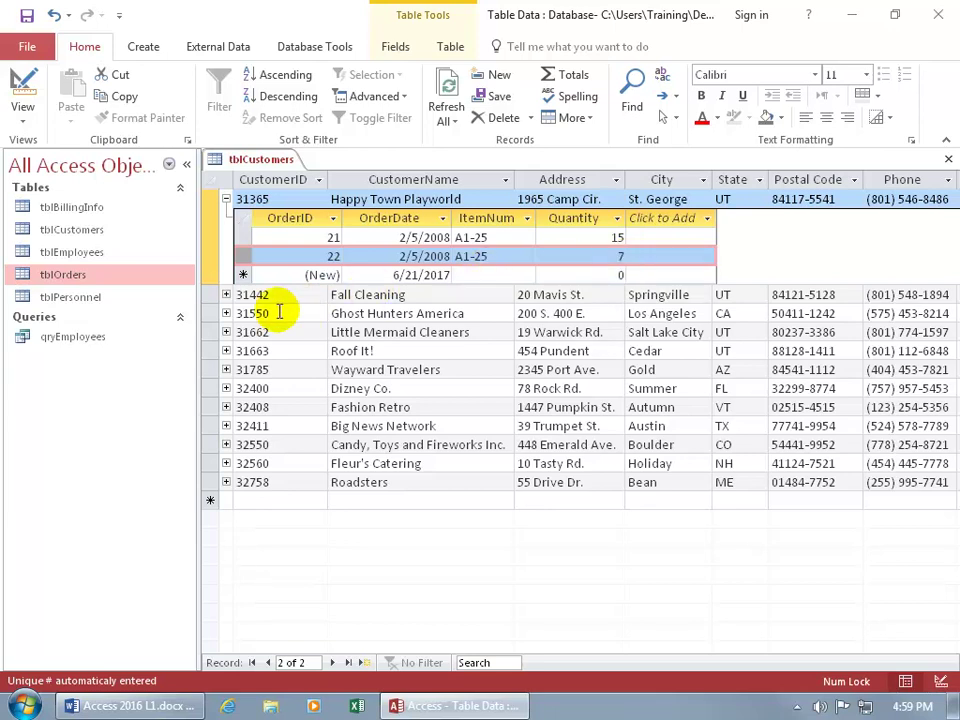
# Expand the orders subdatasheet of the customer Roof It! and check the available subdatasheet commands
pyautogui.click(226, 351)
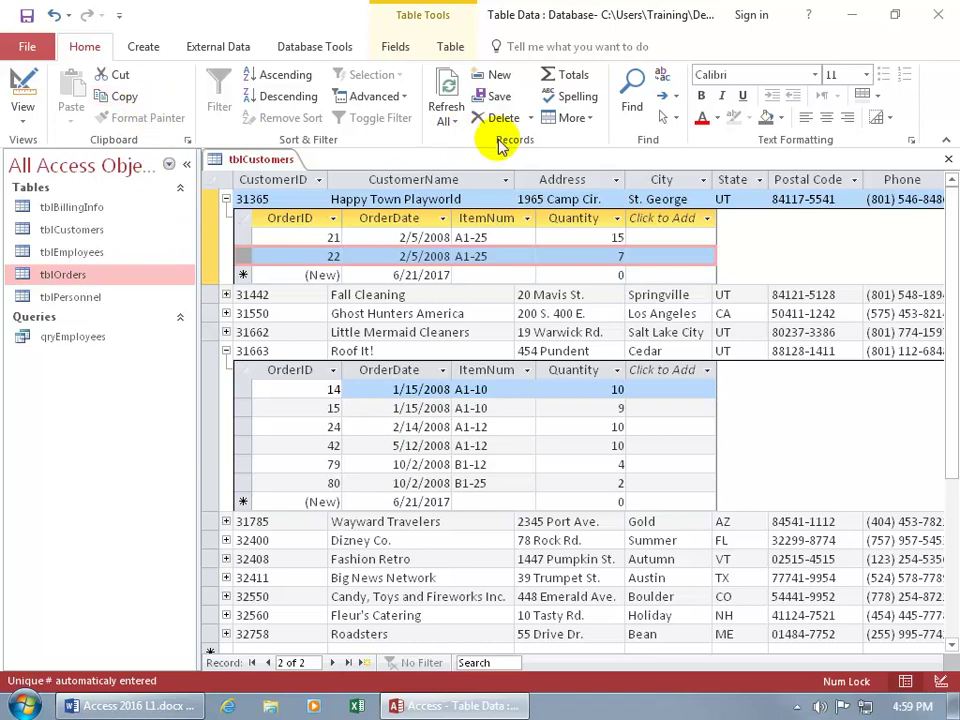
pyautogui.click(582, 118)
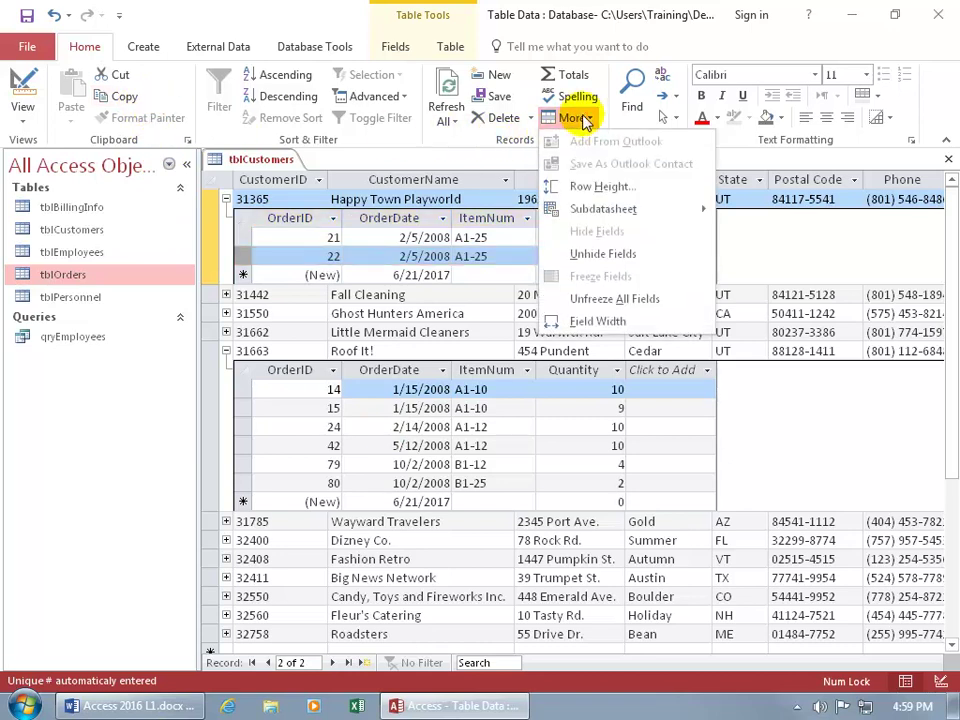
pyautogui.moveTo(610, 215)
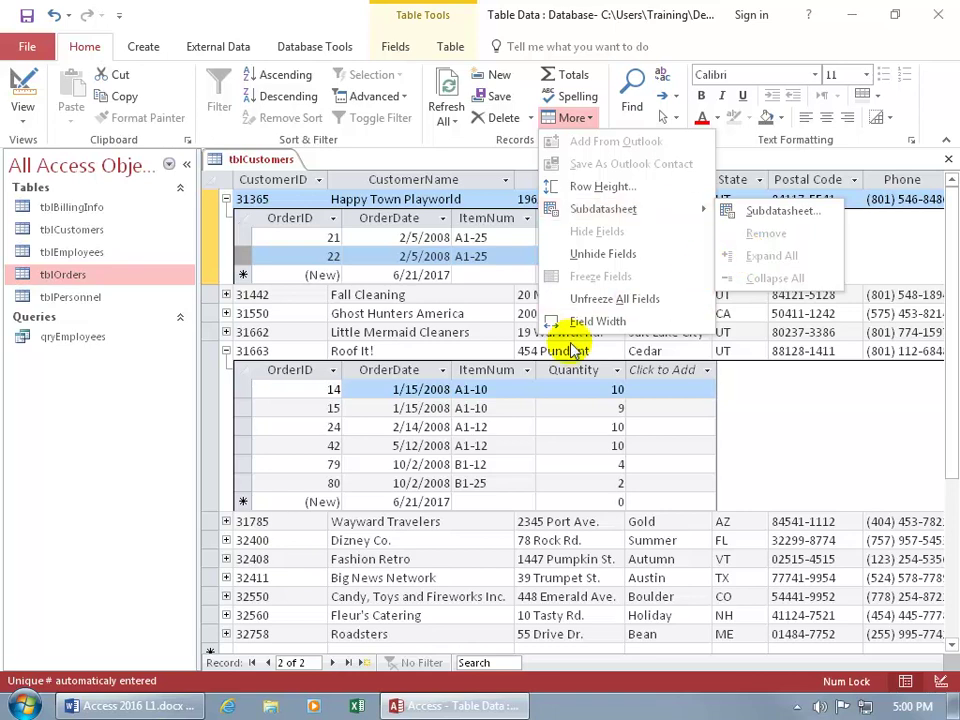
pyautogui.click(419, 347)
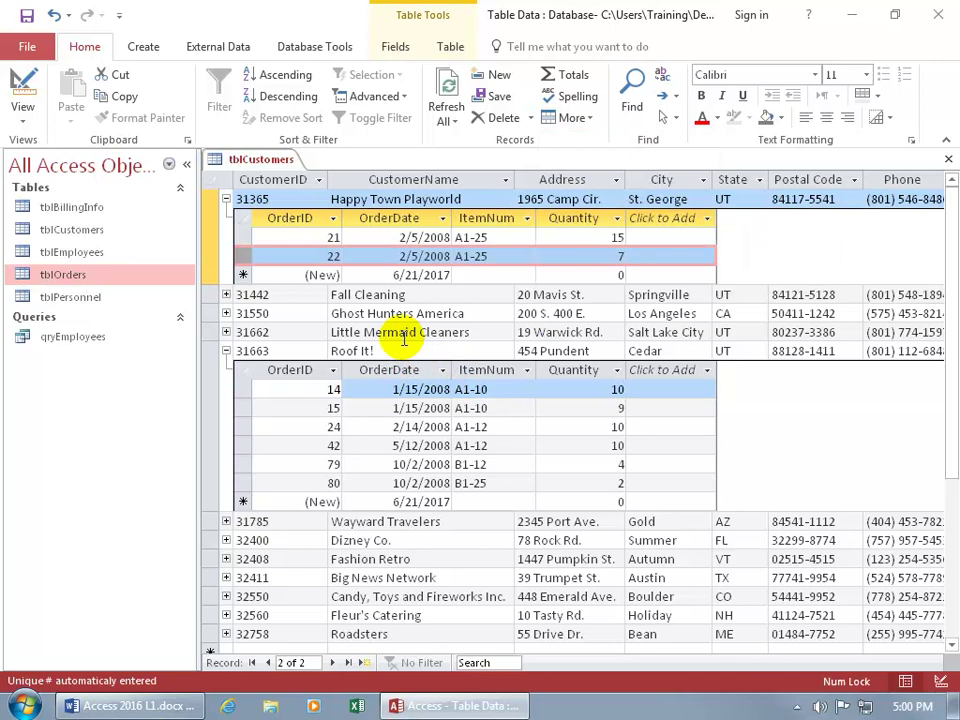
# Select the Little Mermaid Cleaners record in tblCustomers and expand all subdatasheets
pyautogui.click(404, 332)
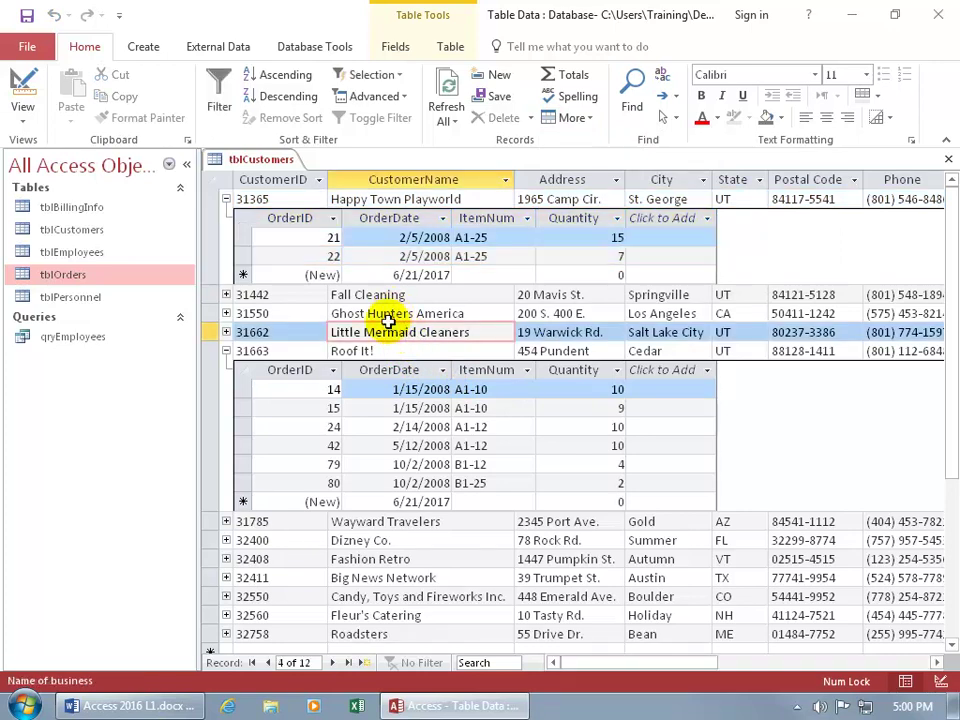
pyautogui.click(591, 121)
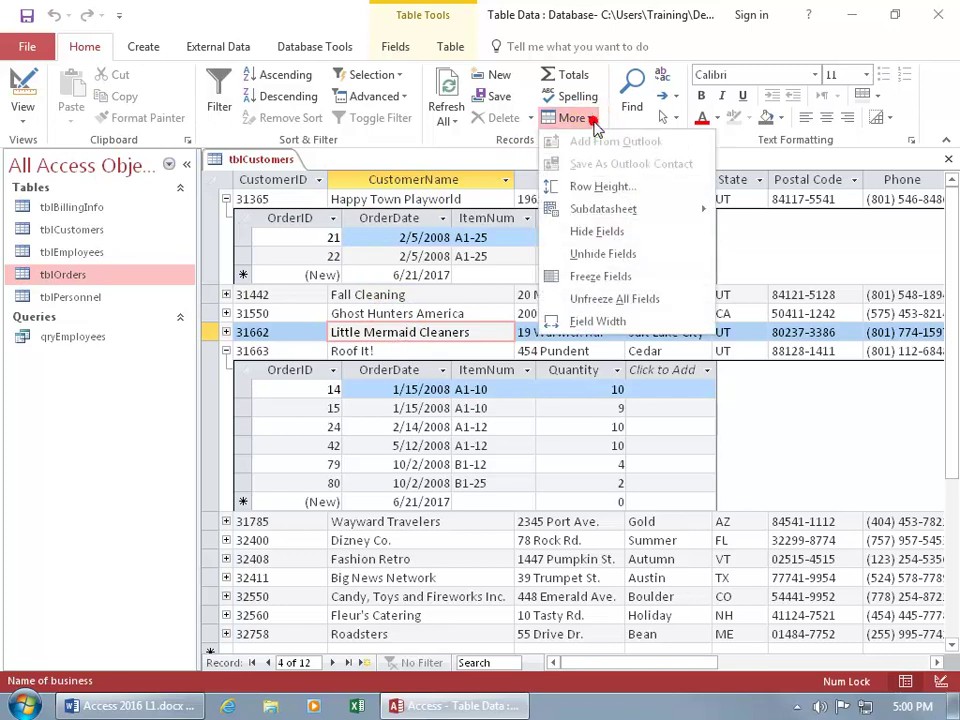
pyautogui.moveTo(601, 215)
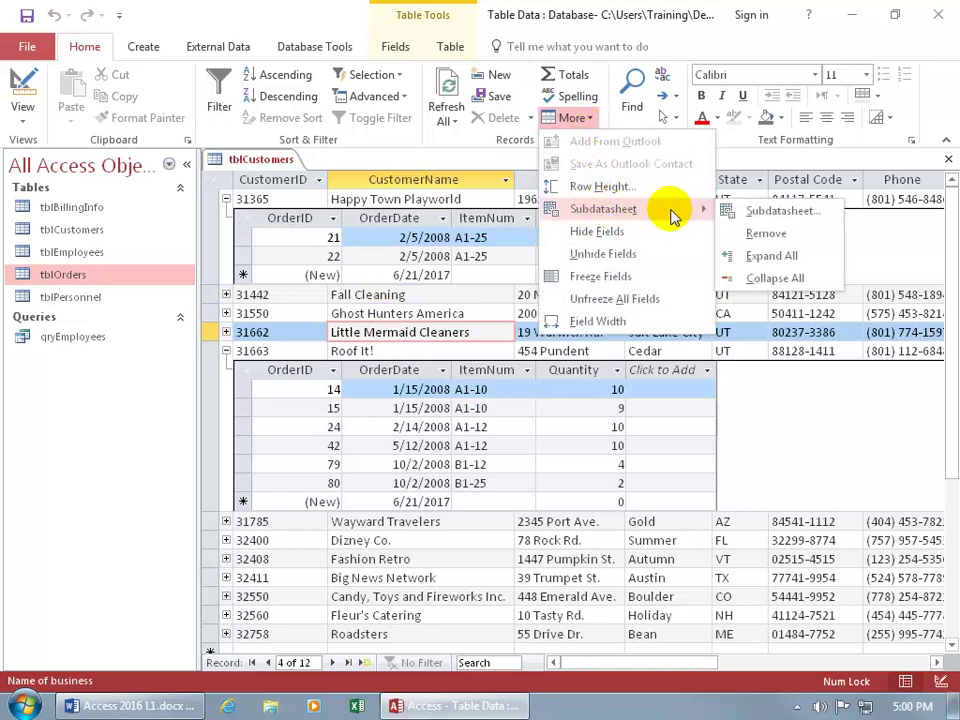
pyautogui.click(762, 256)
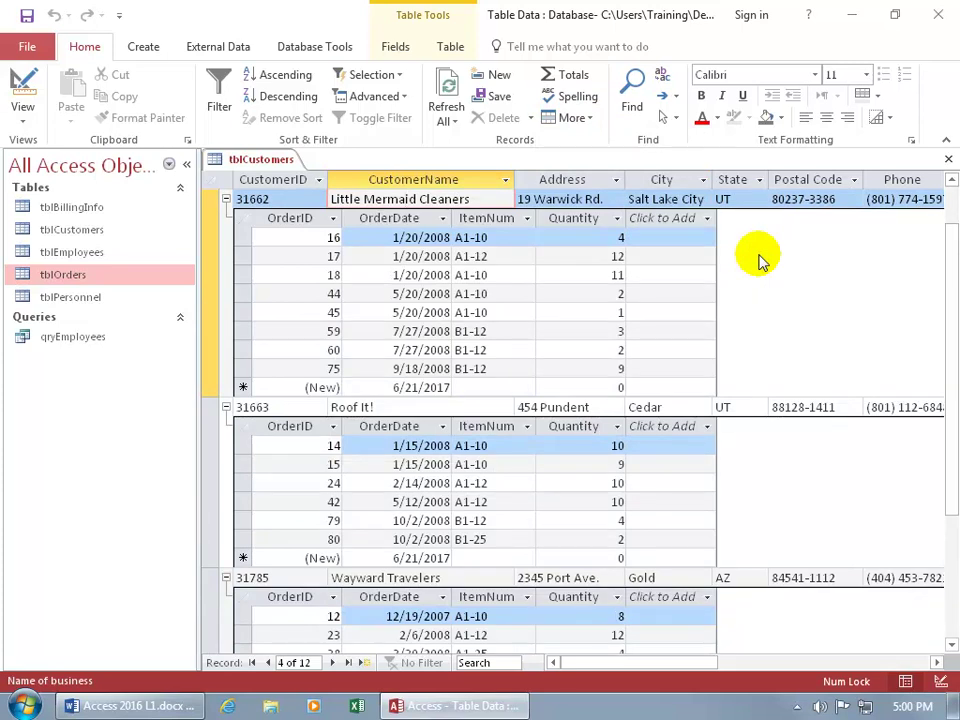
# Select the Roof It! customer record in the main datasheet and collapse all subdatasheets in tblCustomers
pyautogui.click(401, 199)
pyautogui.click(296, 198)
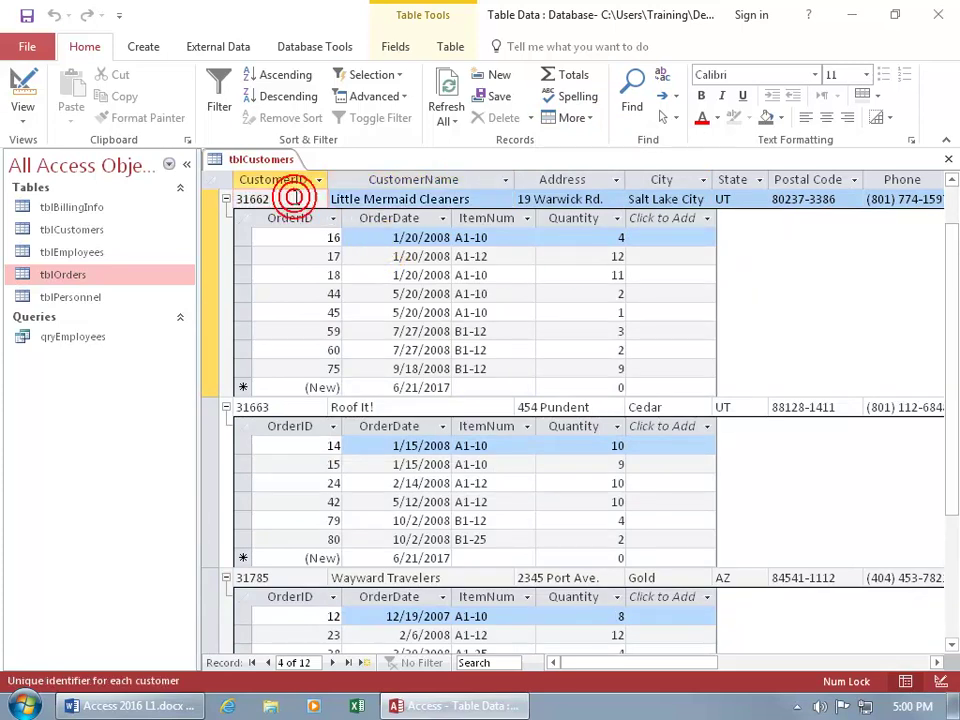
pyautogui.click(308, 407)
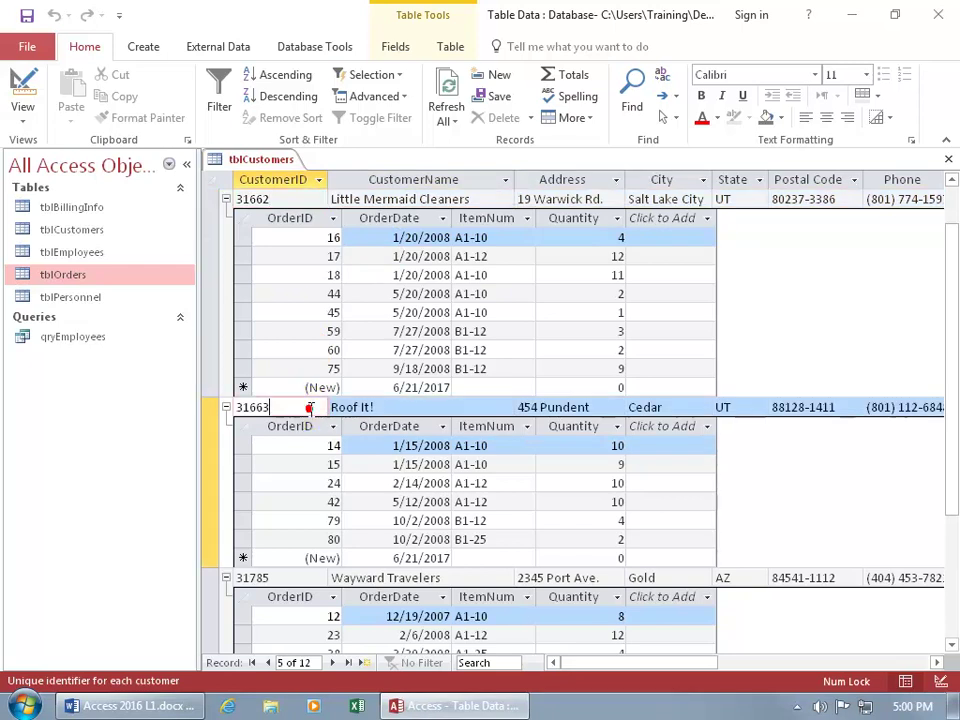
pyautogui.click(580, 119)
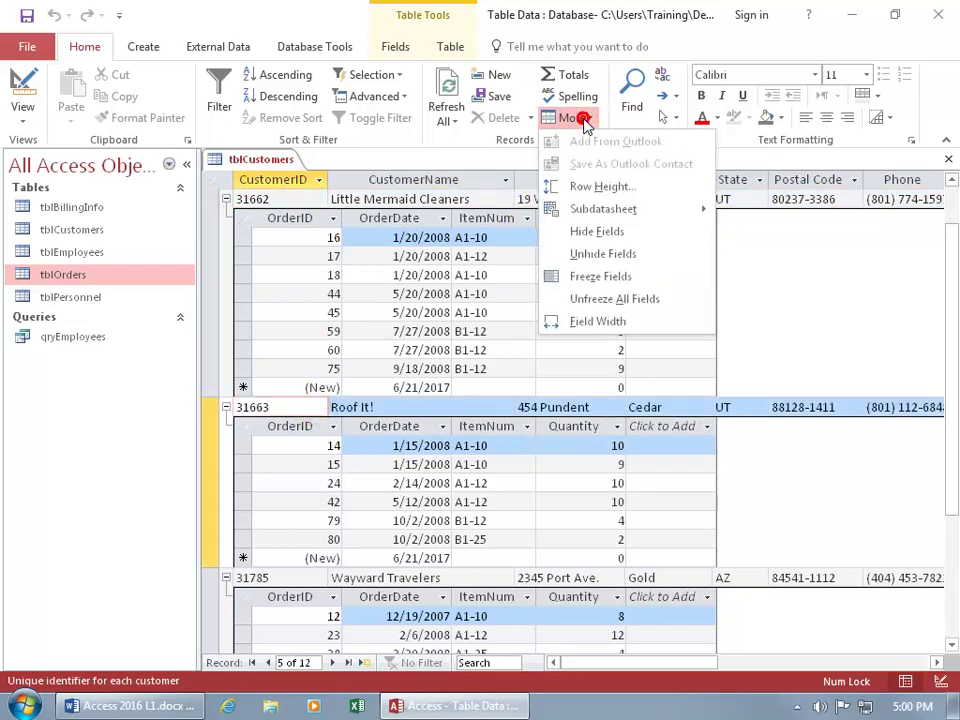
pyautogui.moveTo(600, 208)
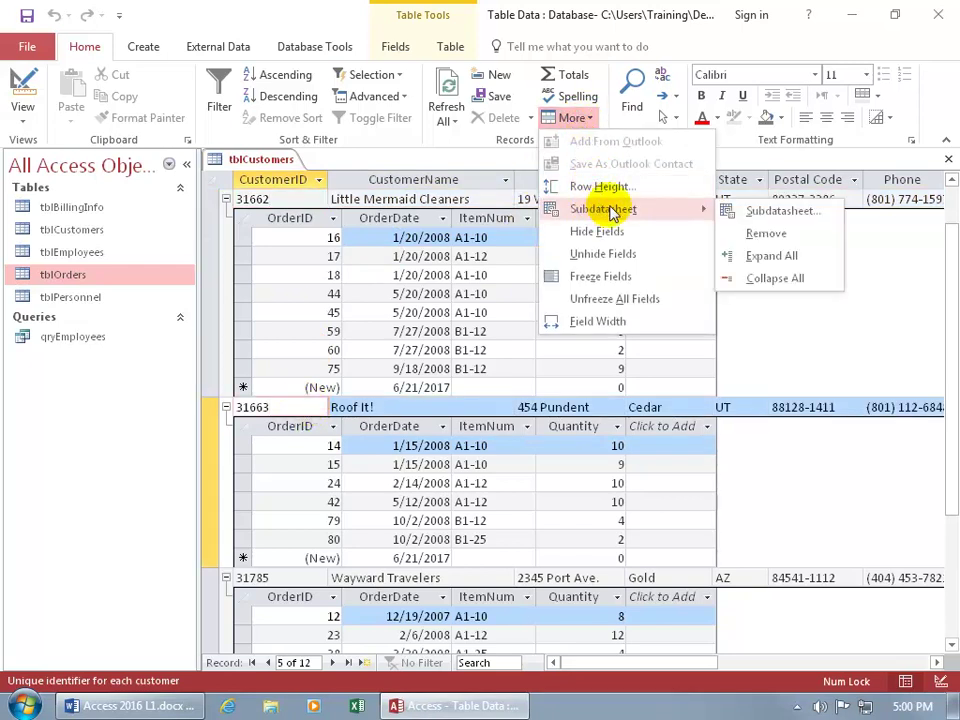
pyautogui.click(775, 280)
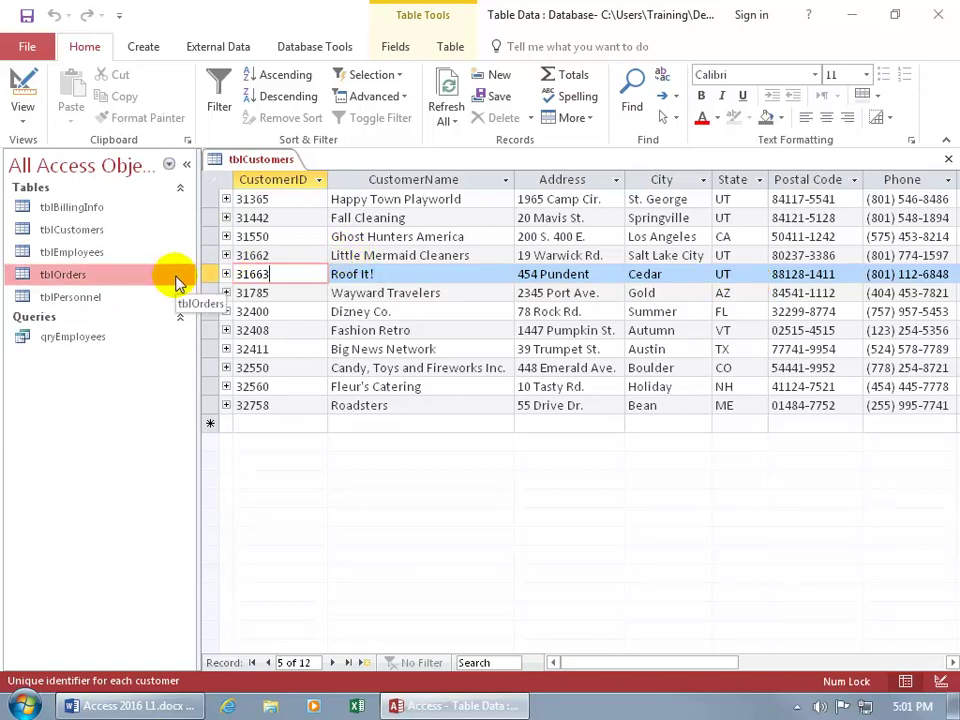
# Examine the relationships between tblCustomers, tblBillingInfo and tblOrders, and close the relationships view
pyautogui.click(318, 52)
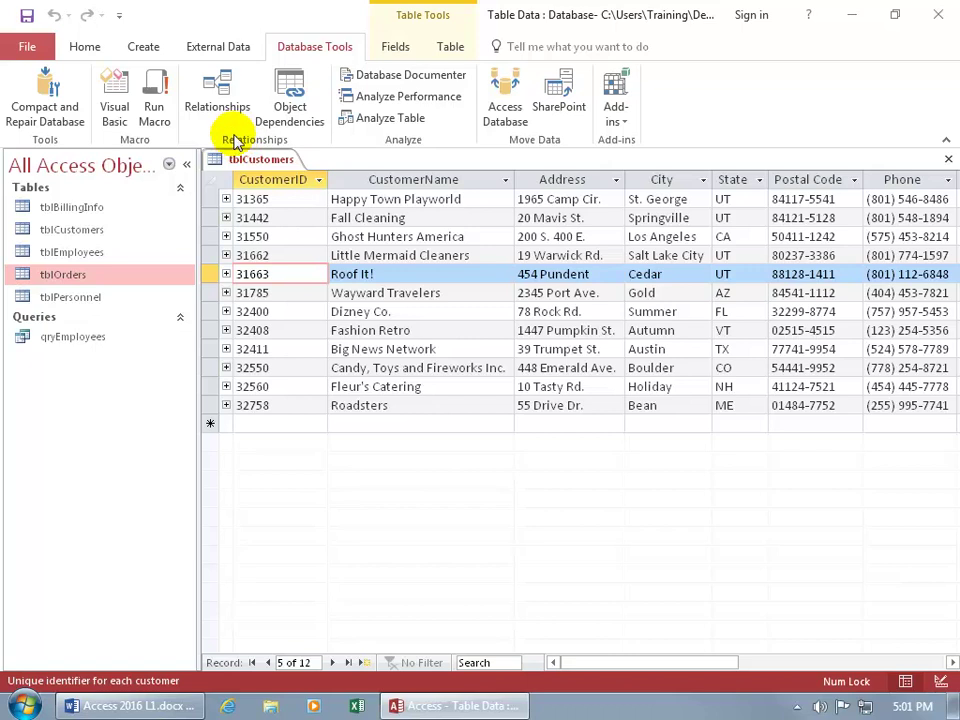
pyautogui.click(220, 100)
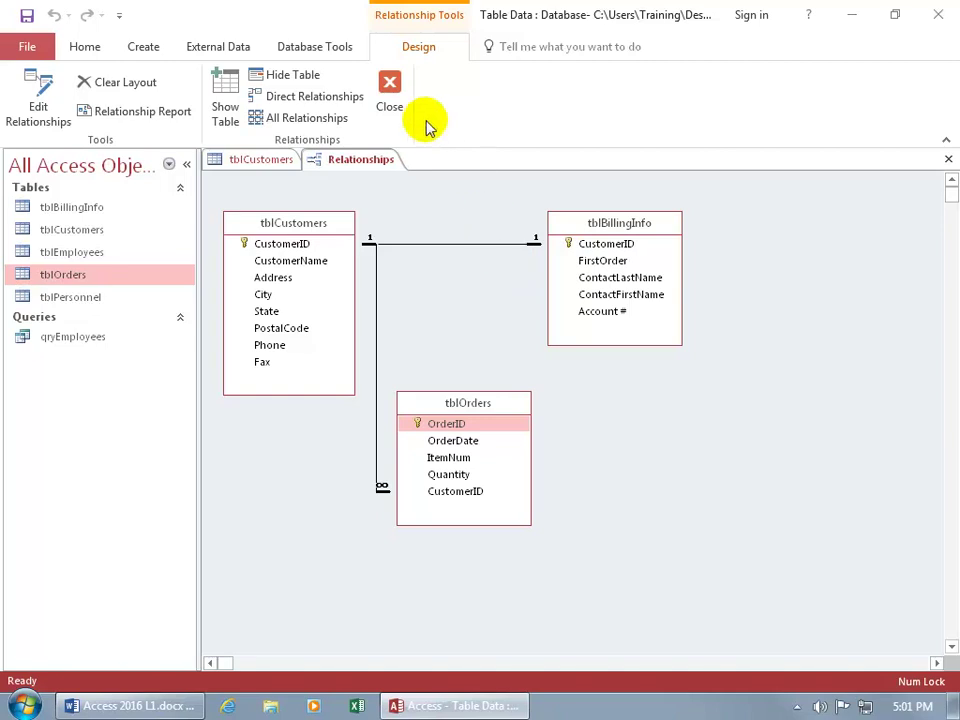
pyautogui.click(391, 90)
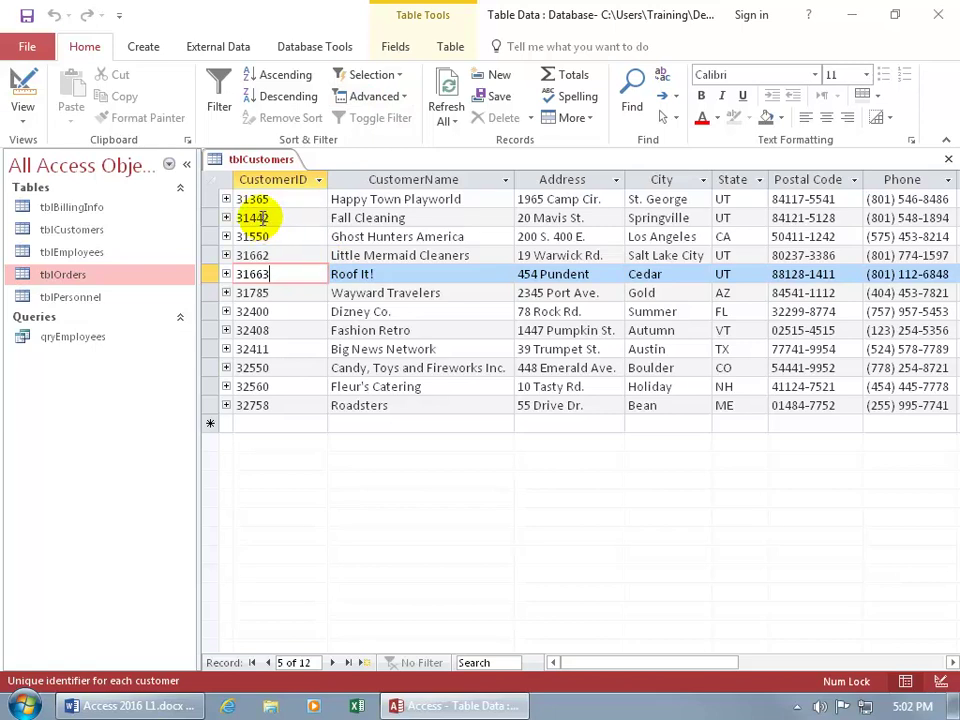
# Remove the orders subdatasheet from tblCustomers
pyautogui.click(573, 119)
pyautogui.moveTo(615, 208)
pyautogui.click(770, 229)
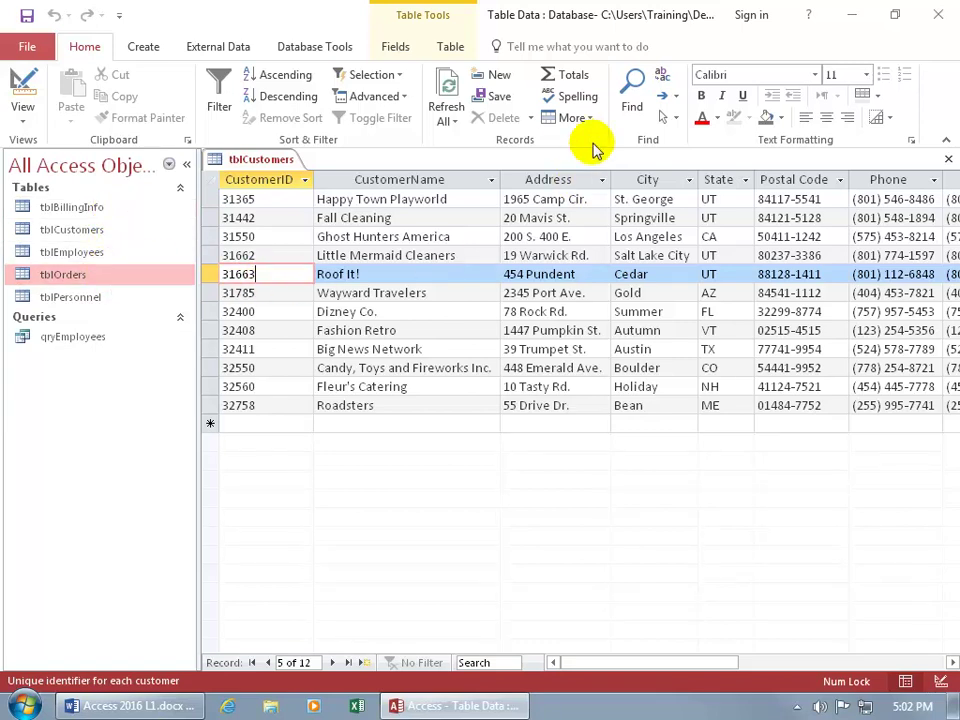
# Start inserting a subdatasheet in tblCustomers and review the tables and queries available as its source
pyautogui.click(574, 118)
pyautogui.moveTo(610, 213)
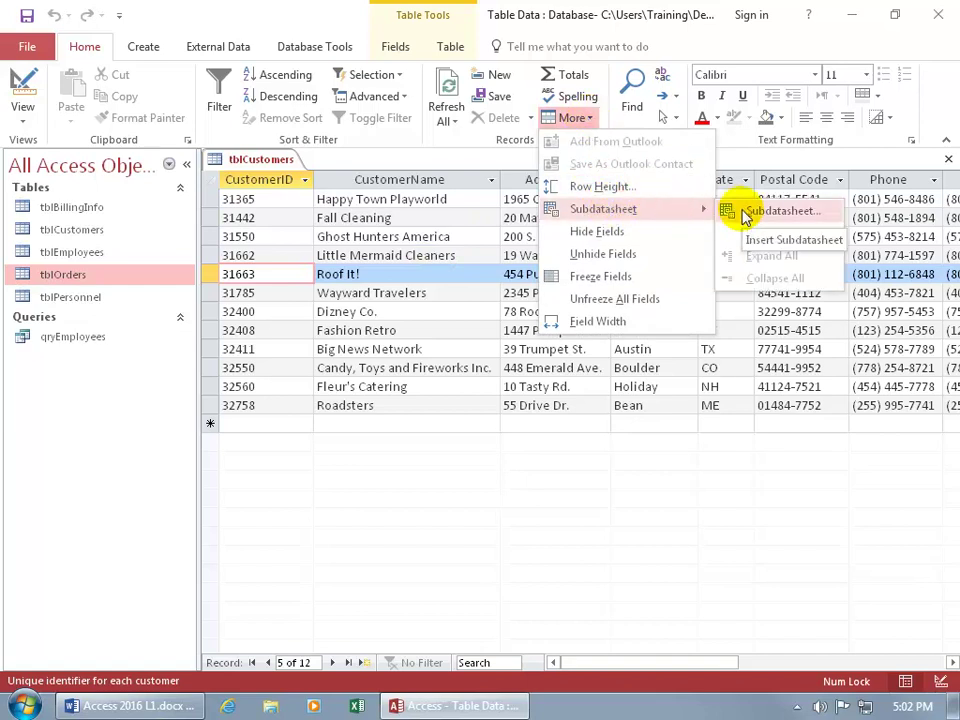
pyautogui.click(778, 211)
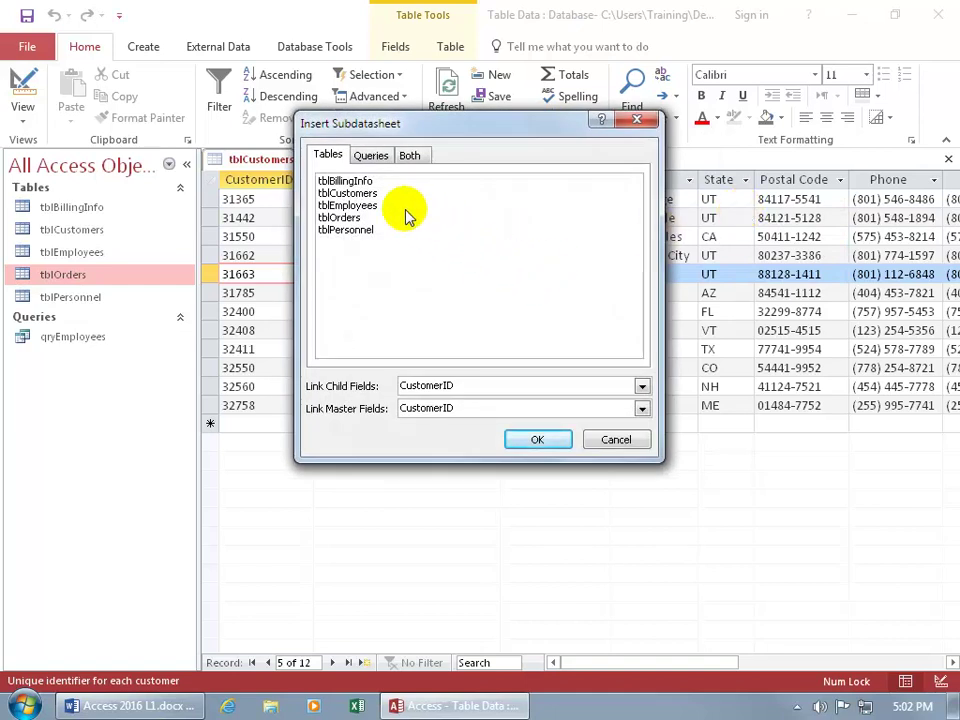
pyautogui.click(370, 156)
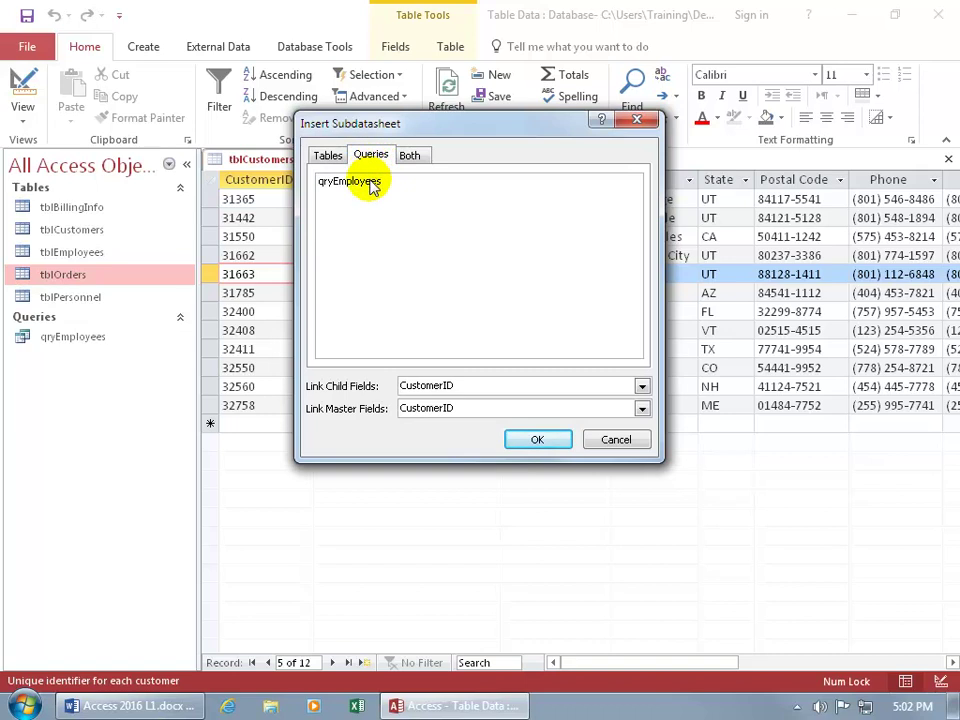
pyautogui.click(409, 155)
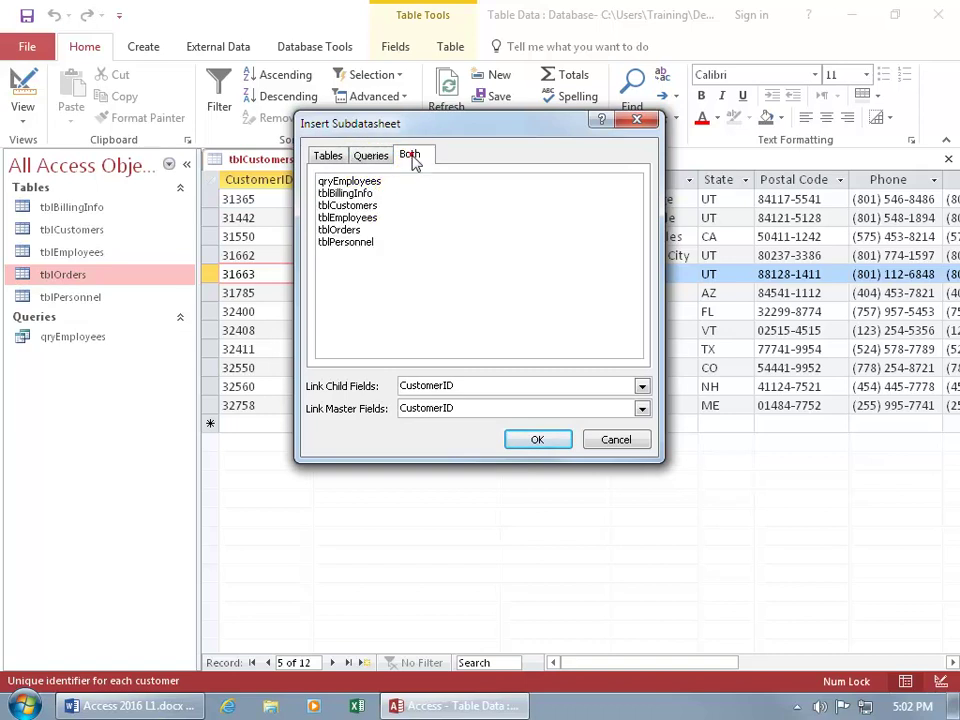
pyautogui.click(330, 157)
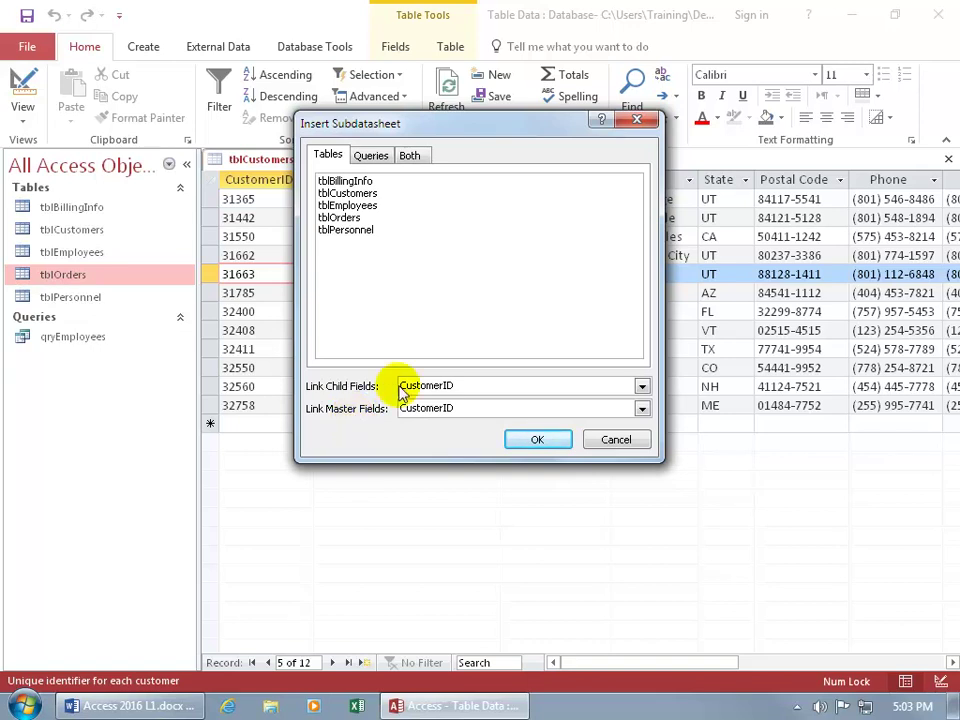
# Insert tblBillingInfo as the subdatasheet of tblCustomers, using CustomerID as both the link child field and link master field
pyautogui.click(368, 184)
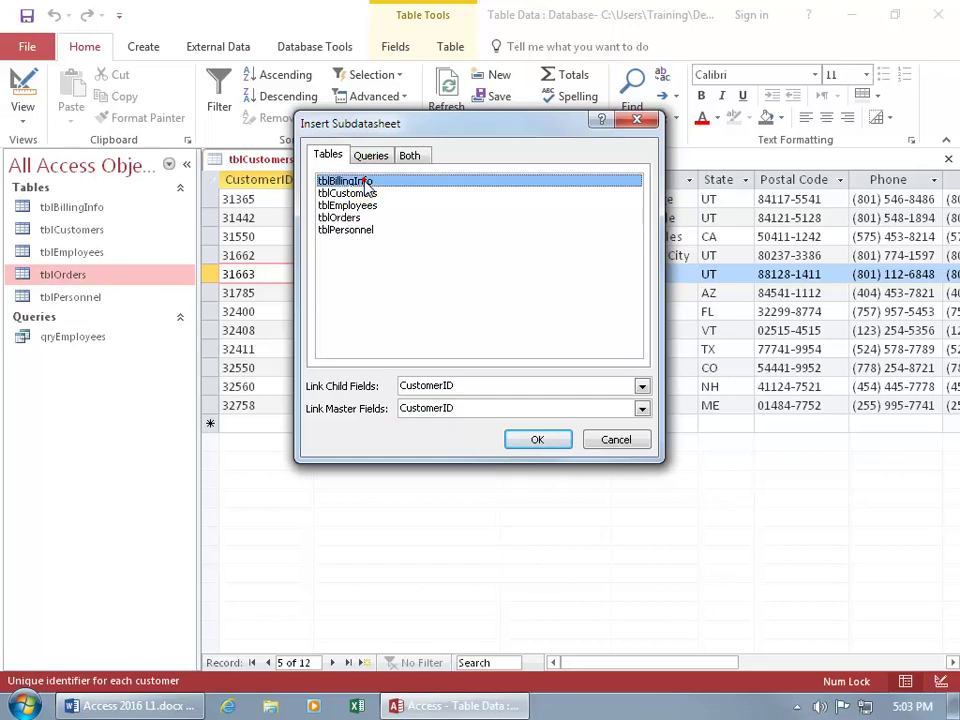
pyautogui.click(641, 409)
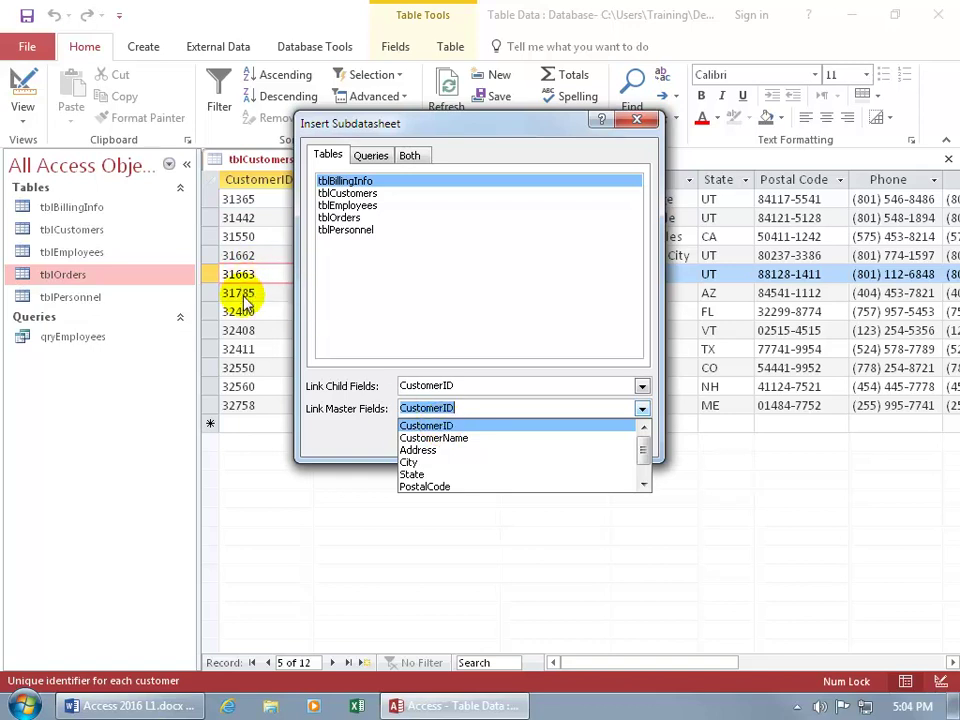
pyautogui.click(340, 418)
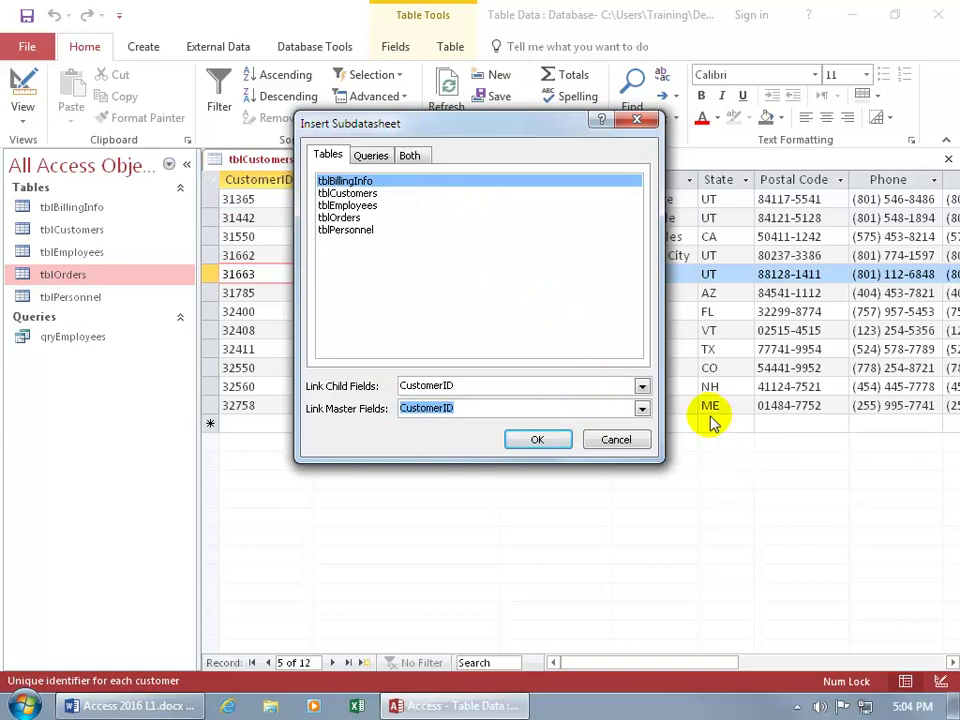
pyautogui.click(643, 386)
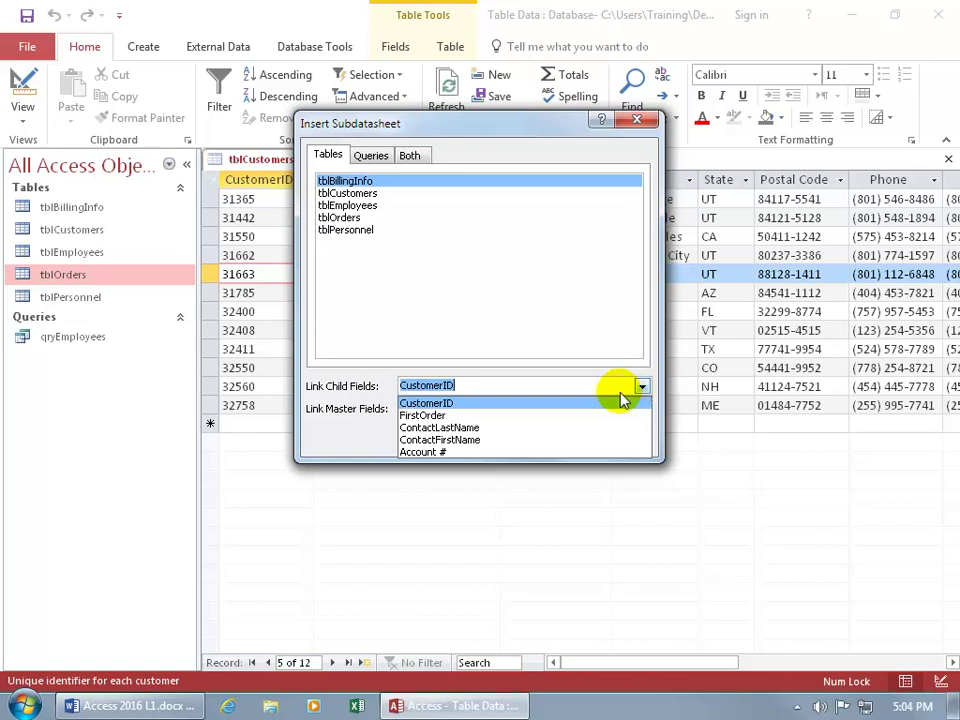
pyautogui.click(502, 405)
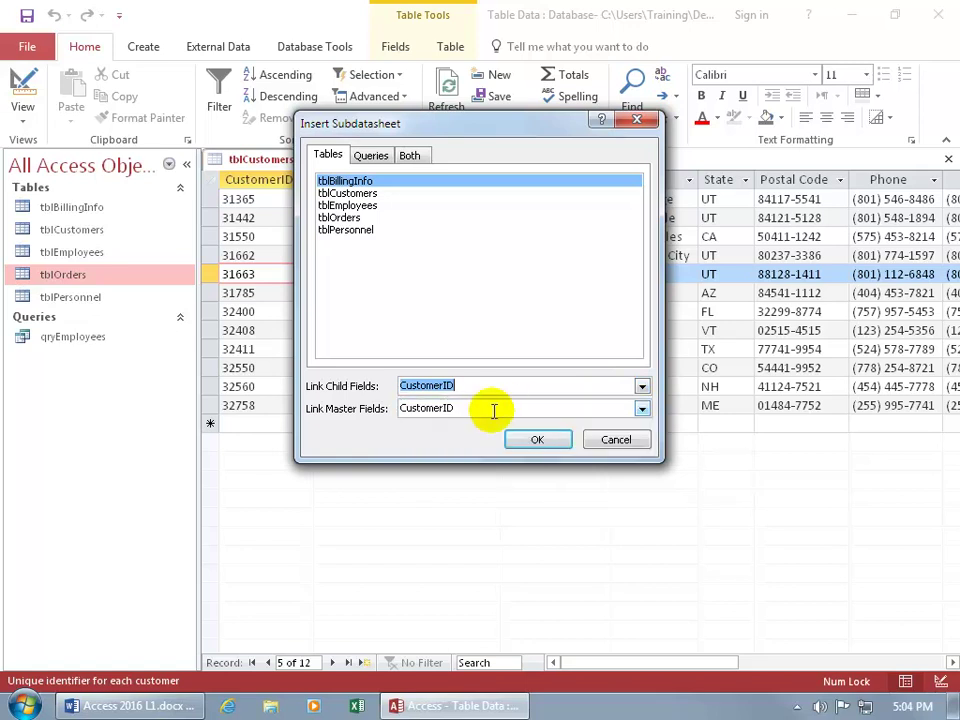
pyautogui.click(529, 441)
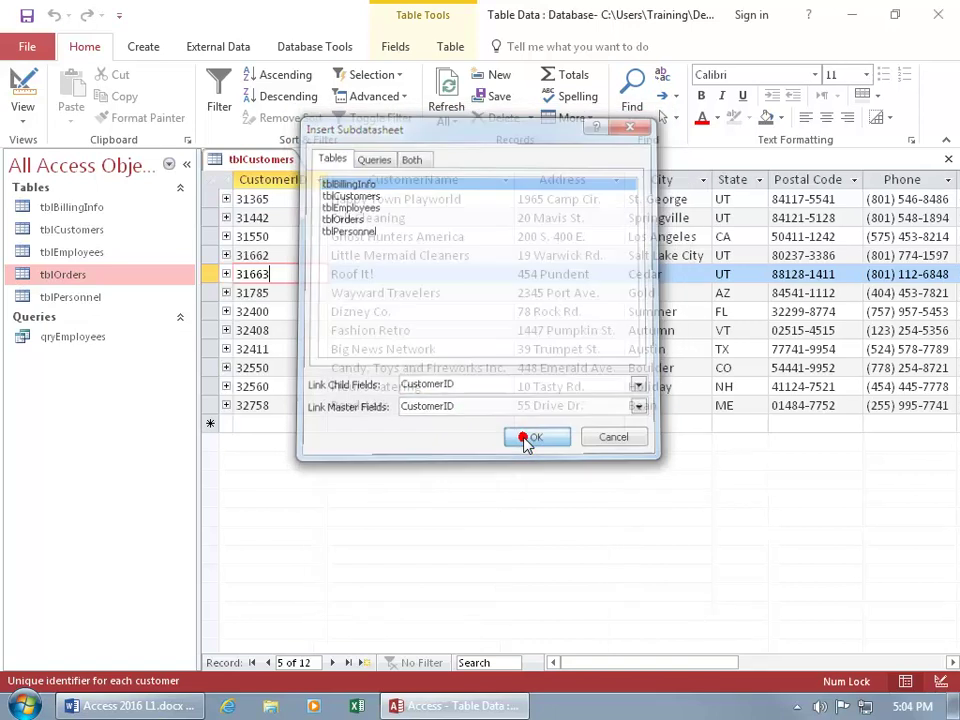
# Expand the billing subdatasheet of Ghost Hunters America and the three further levels nested beneath it
pyautogui.click(226, 236)
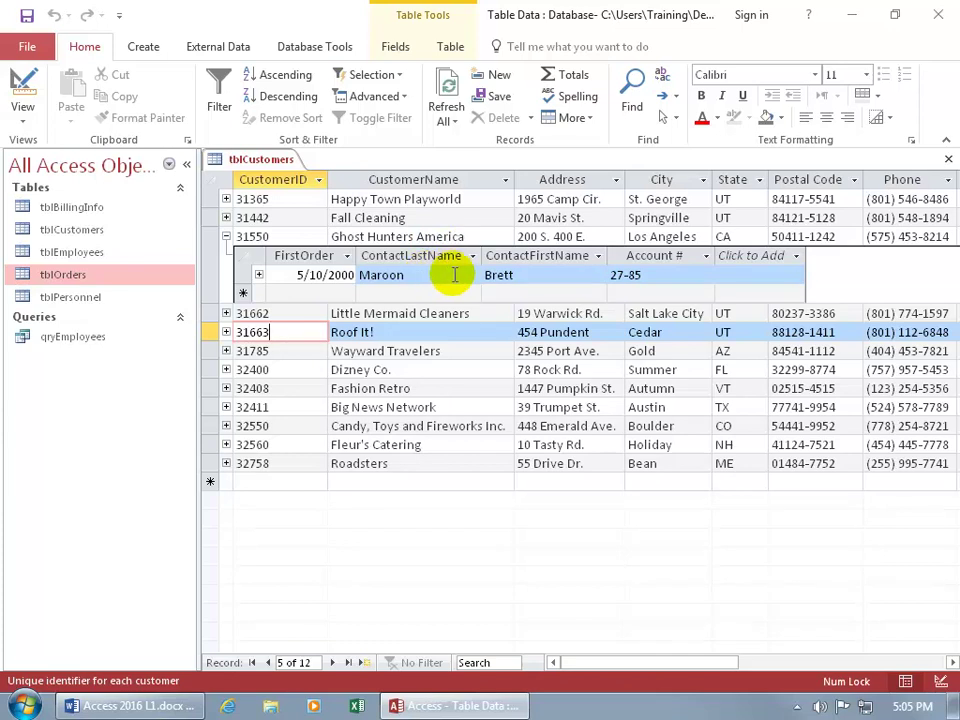
pyautogui.click(259, 274)
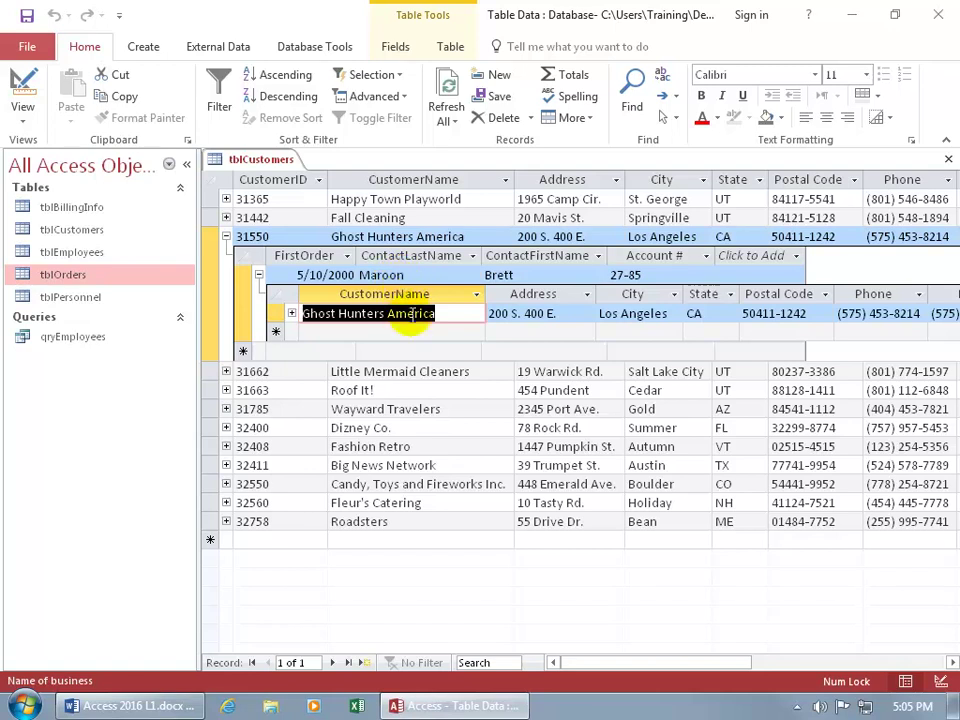
pyautogui.click(291, 314)
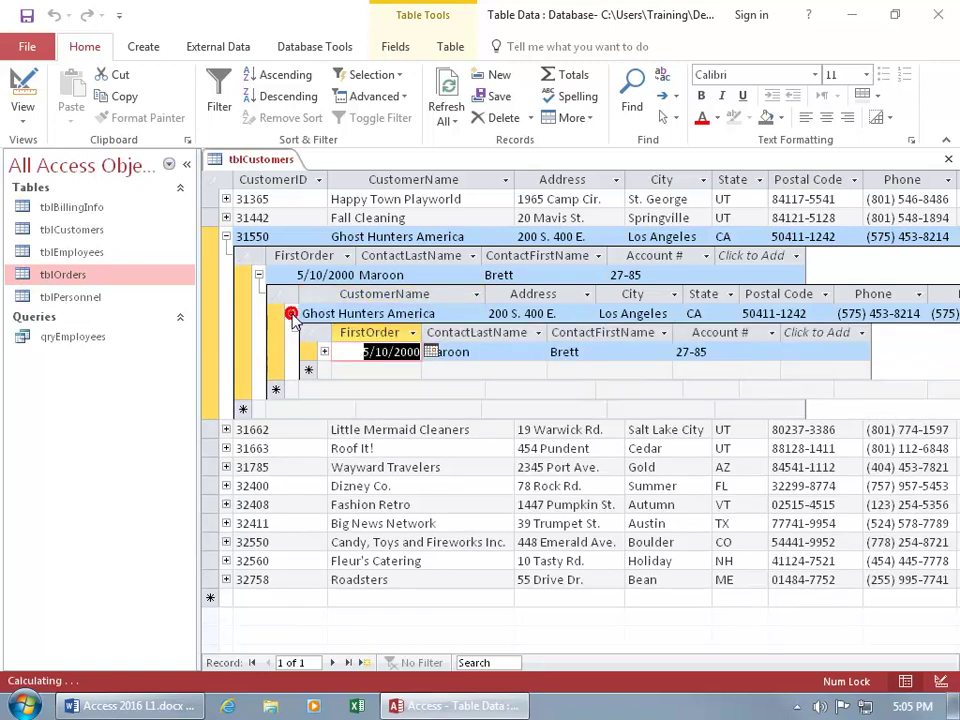
pyautogui.click(324, 351)
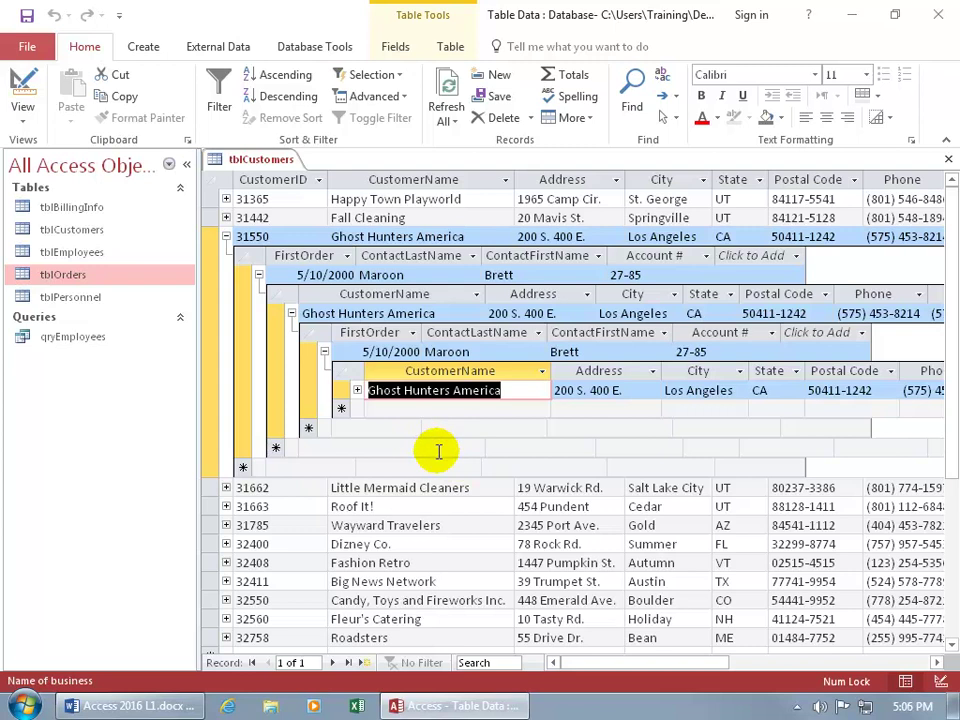
# Collapse the innermost nested level under Ghost Hunters America, and collapse all subdatasheets of the nested customer datasheet
pyautogui.click(369, 313)
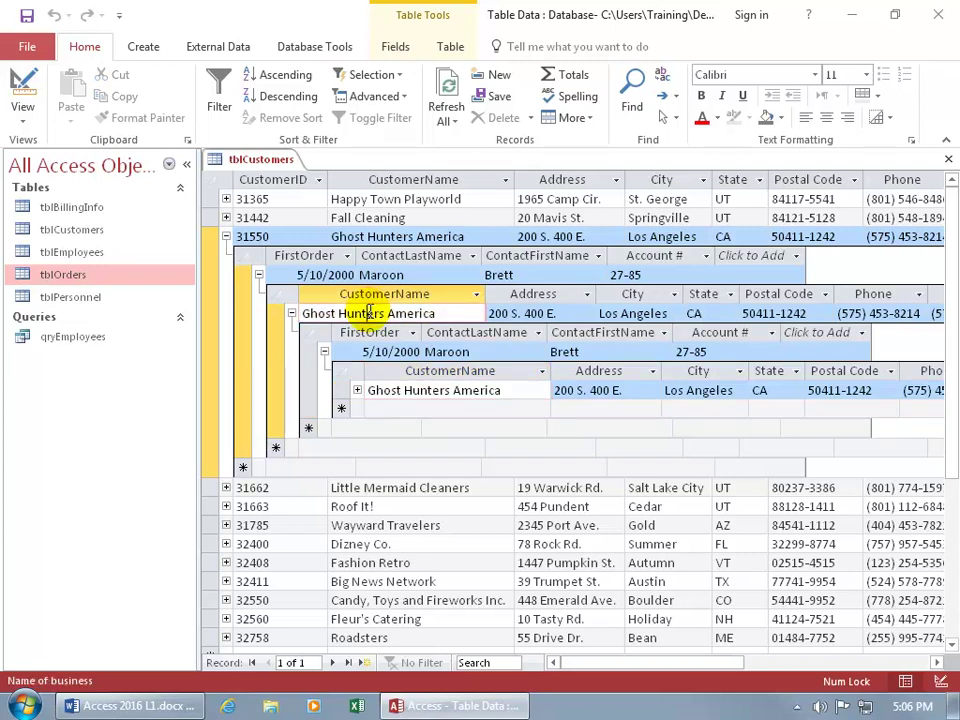
pyautogui.click(324, 351)
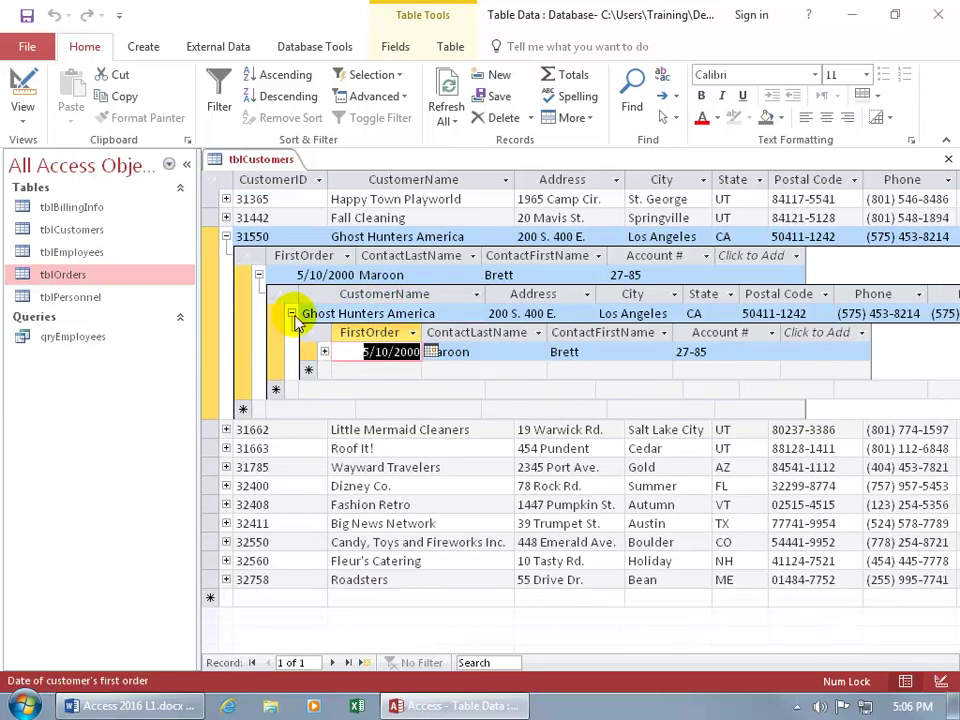
pyautogui.click(338, 295)
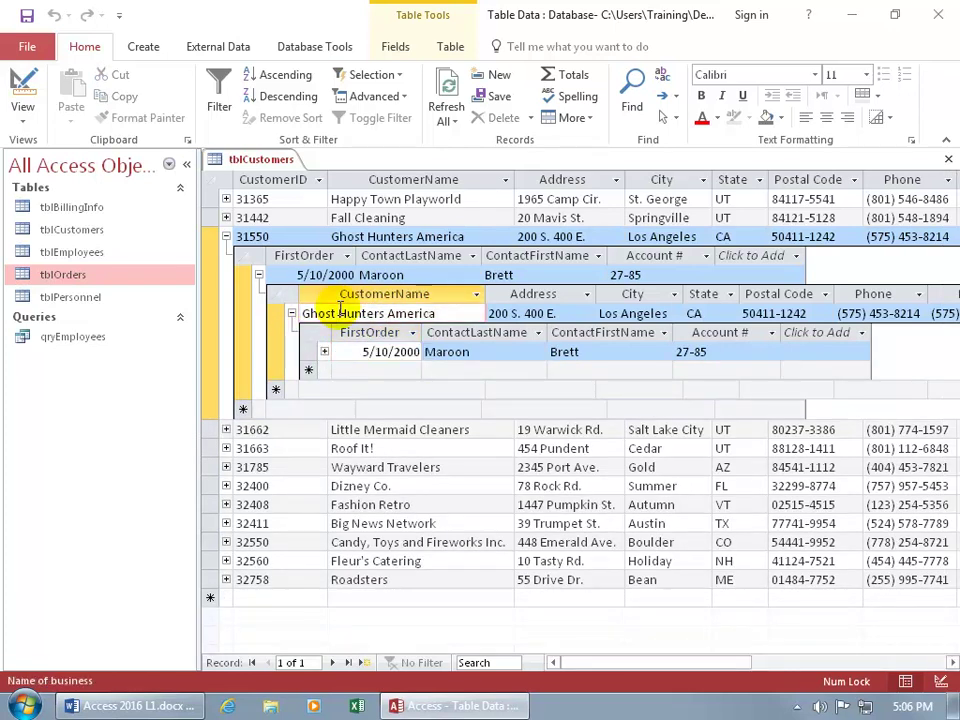
pyautogui.click(575, 118)
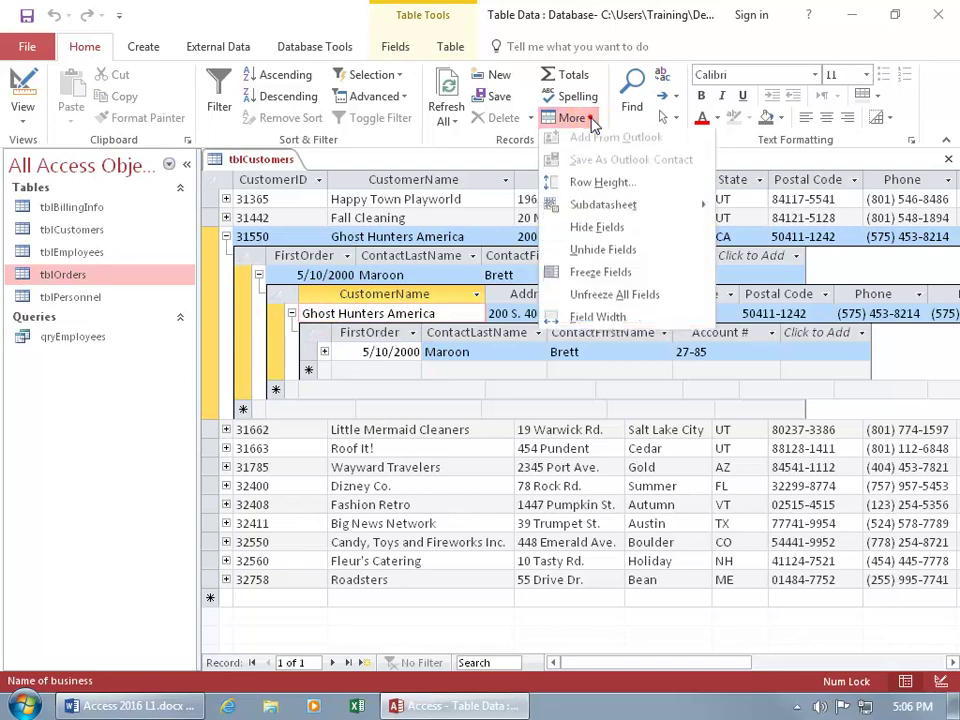
pyautogui.moveTo(617, 210)
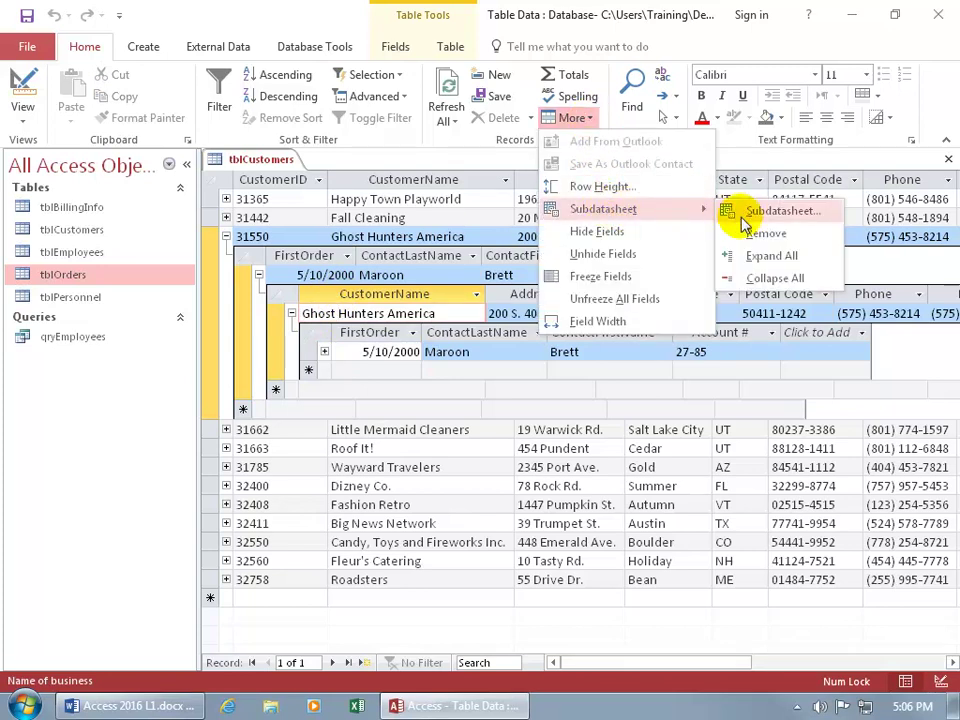
pyautogui.click(773, 276)
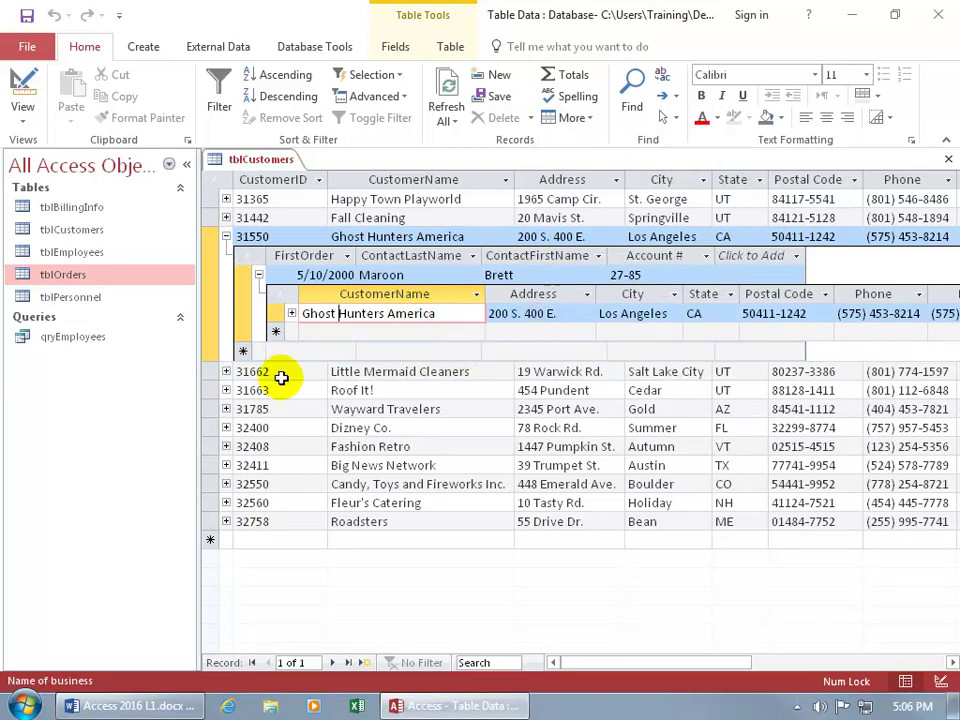
# Select the Wayward Travelers record in the main datasheet and collapse all subdatasheets in tblCustomers
pyautogui.click(387, 236)
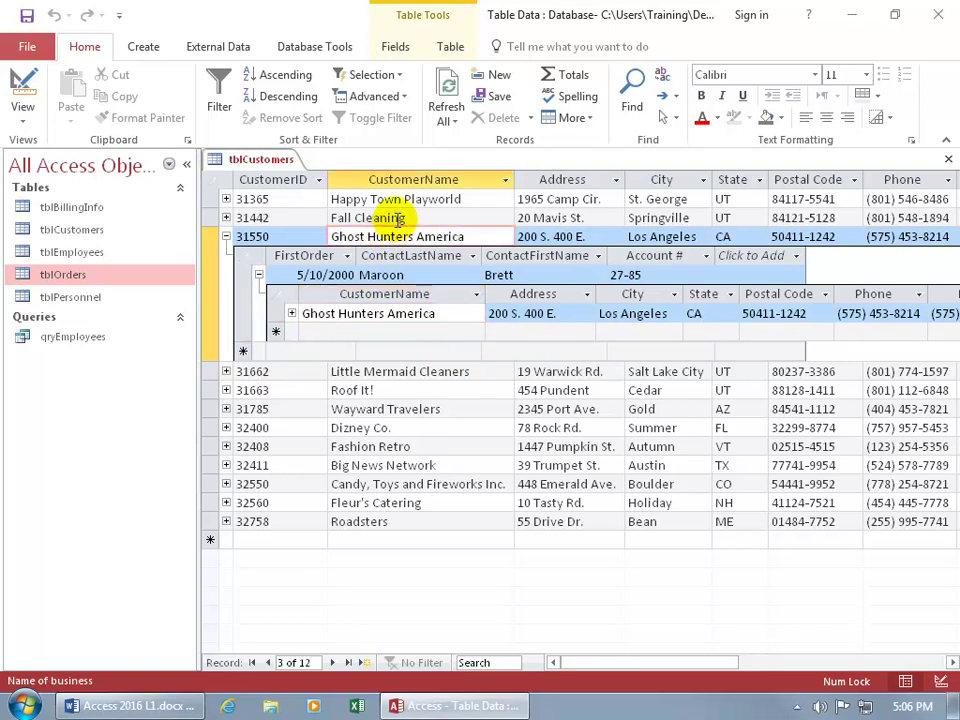
pyautogui.click(395, 218)
pyautogui.click(397, 408)
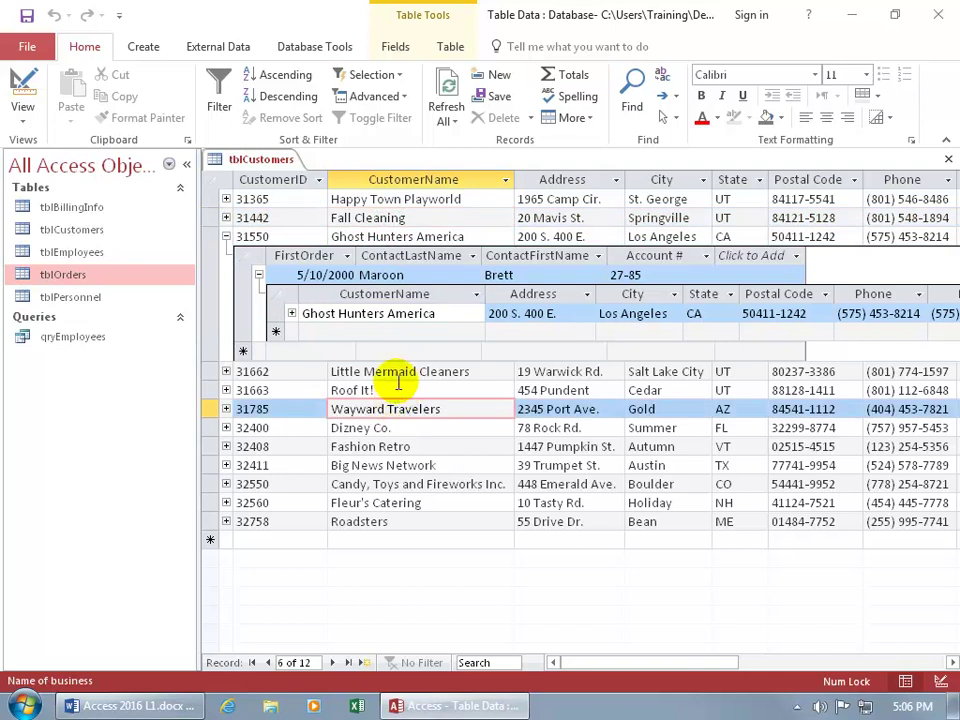
pyautogui.click(576, 118)
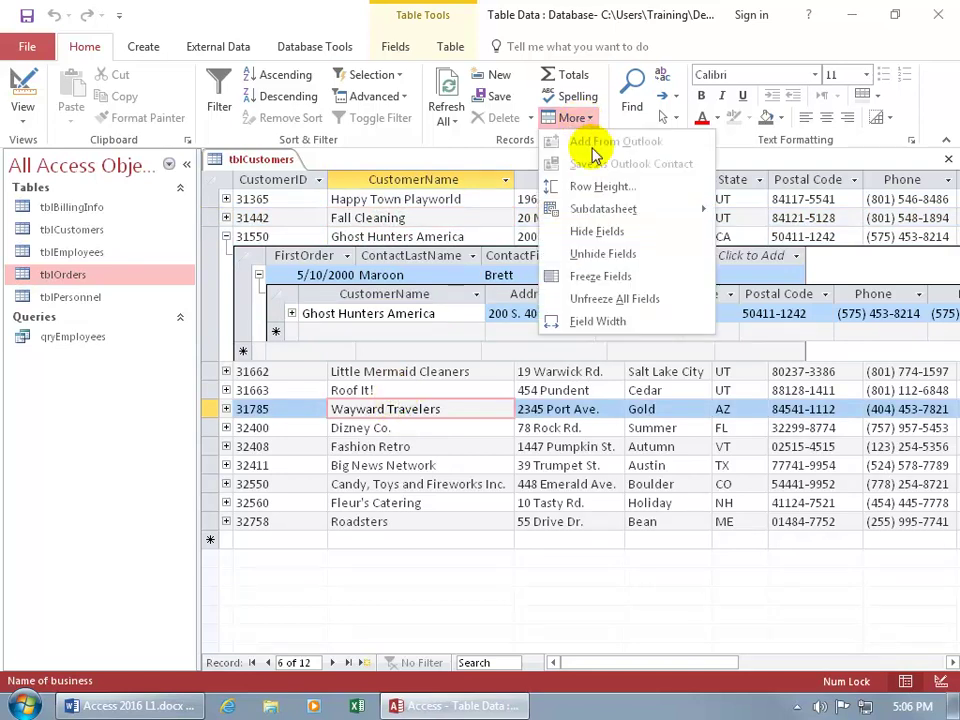
pyautogui.moveTo(606, 210)
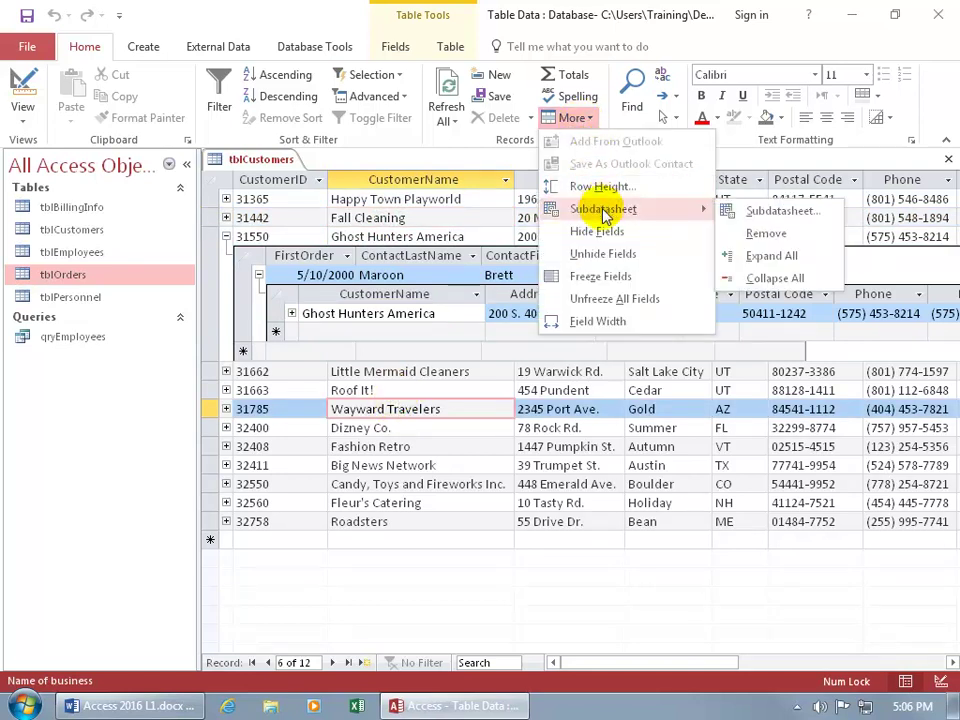
pyautogui.click(790, 278)
pyautogui.click(456, 273)
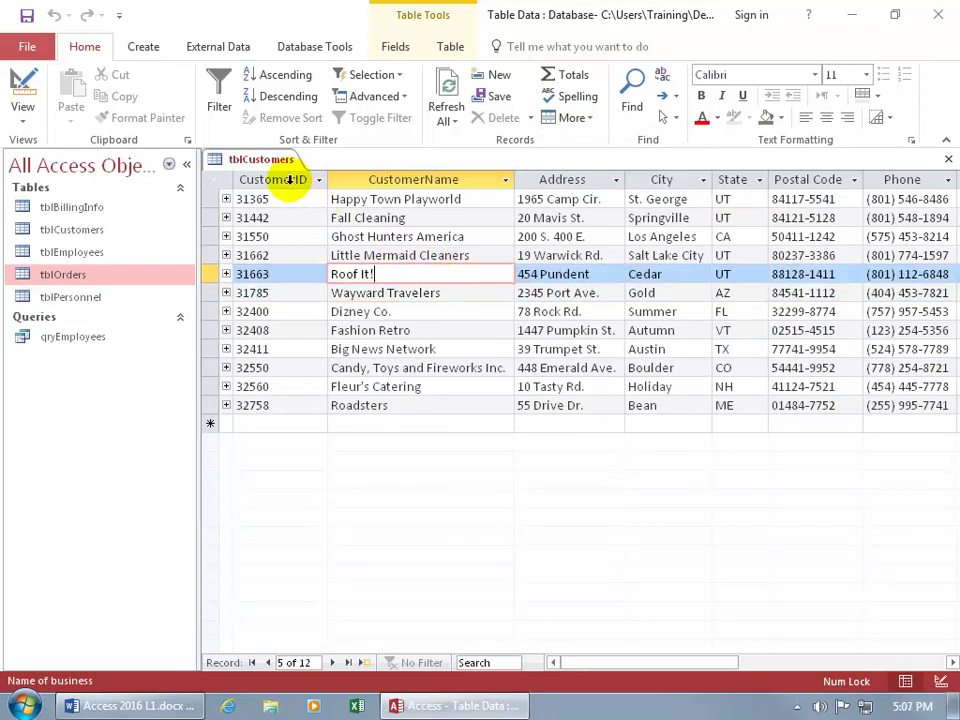
# Close tblCustomers without saving its layout changes, and reopen it with the Happy Town Playworld orders expanded
pyautogui.click(948, 159)
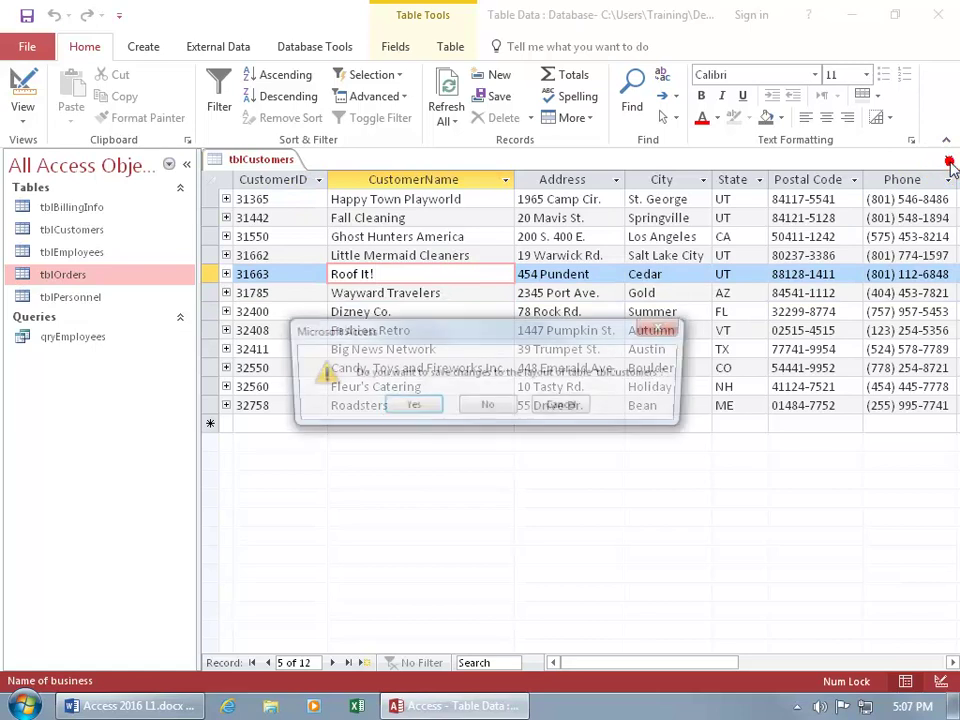
pyautogui.click(488, 410)
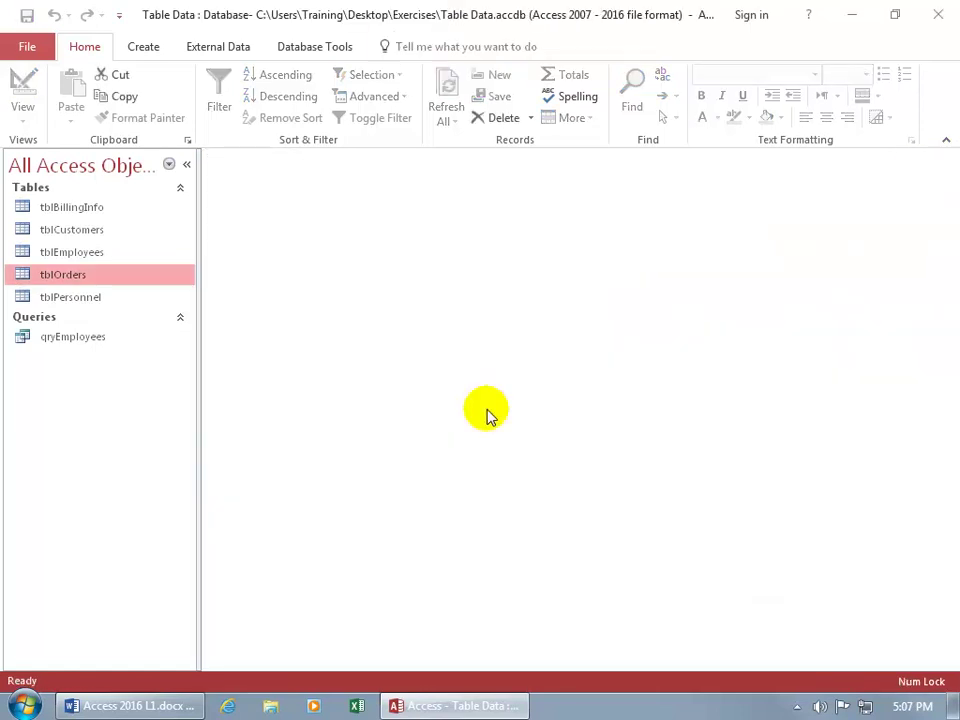
pyautogui.doubleClick(83, 236)
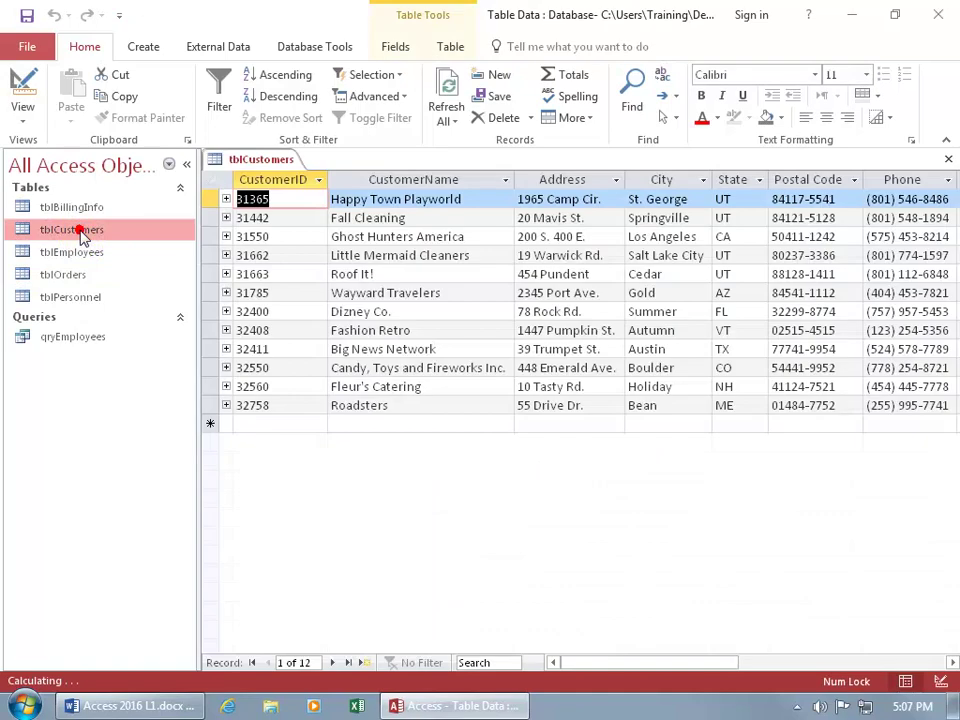
pyautogui.click(226, 199)
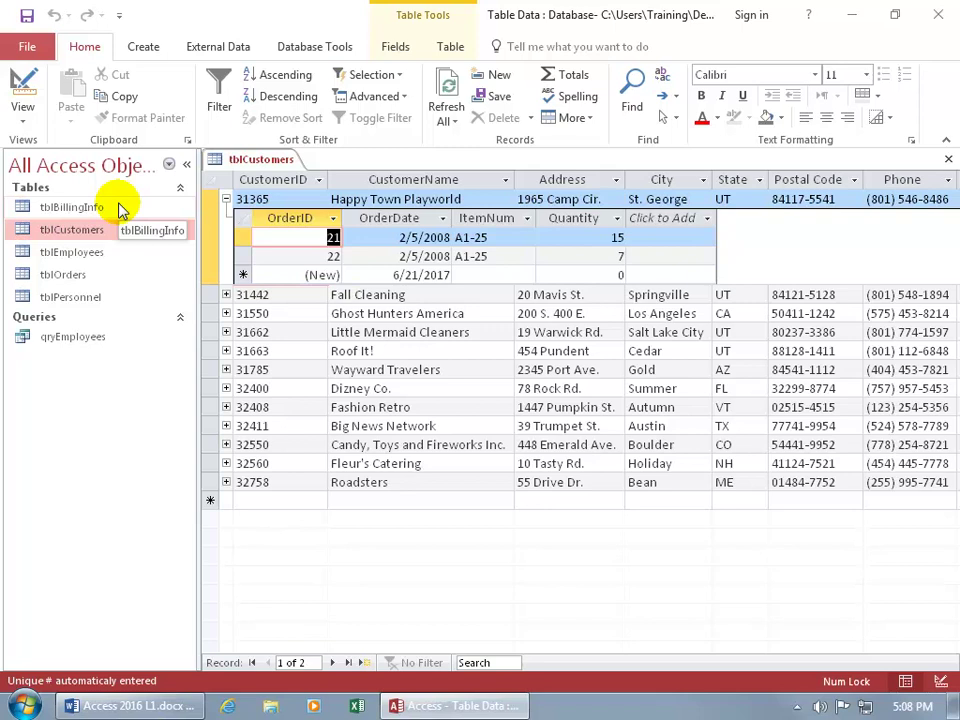
# Open tblOrders and insert tblCustomers as its subdatasheet, with CustomerID as both the child and master link field
pyautogui.doubleClick(70, 275)
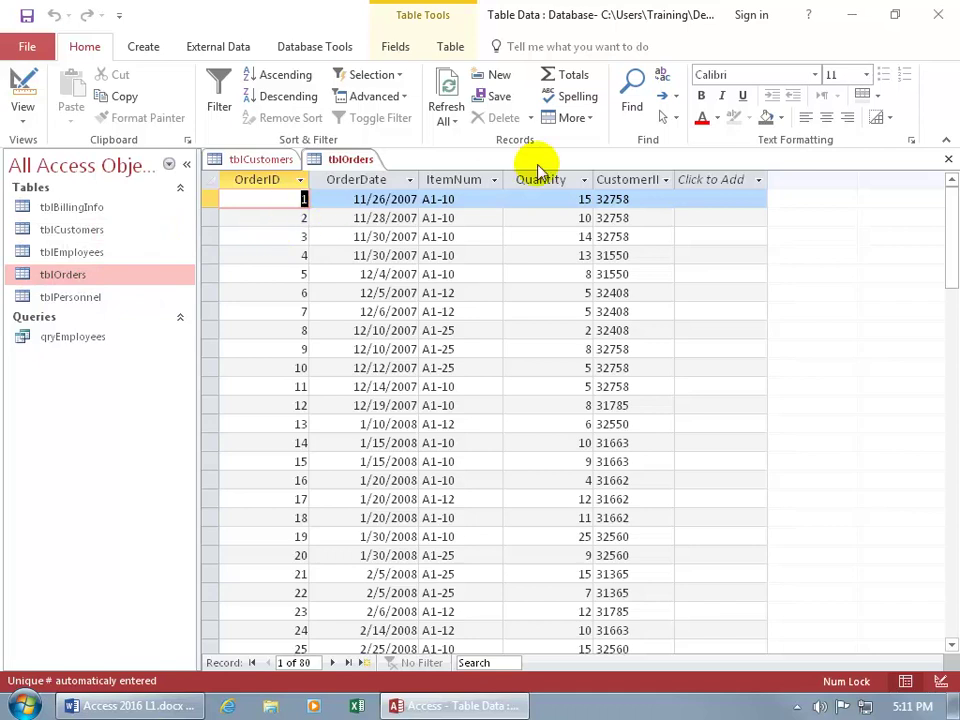
pyautogui.click(589, 118)
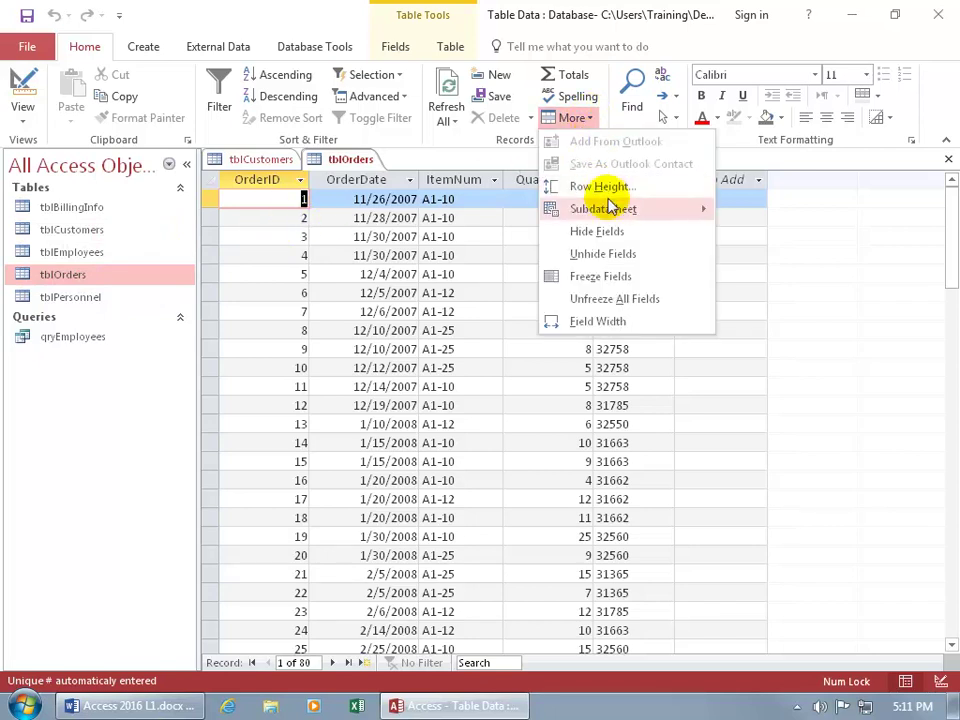
pyautogui.moveTo(611, 208)
pyautogui.click(775, 210)
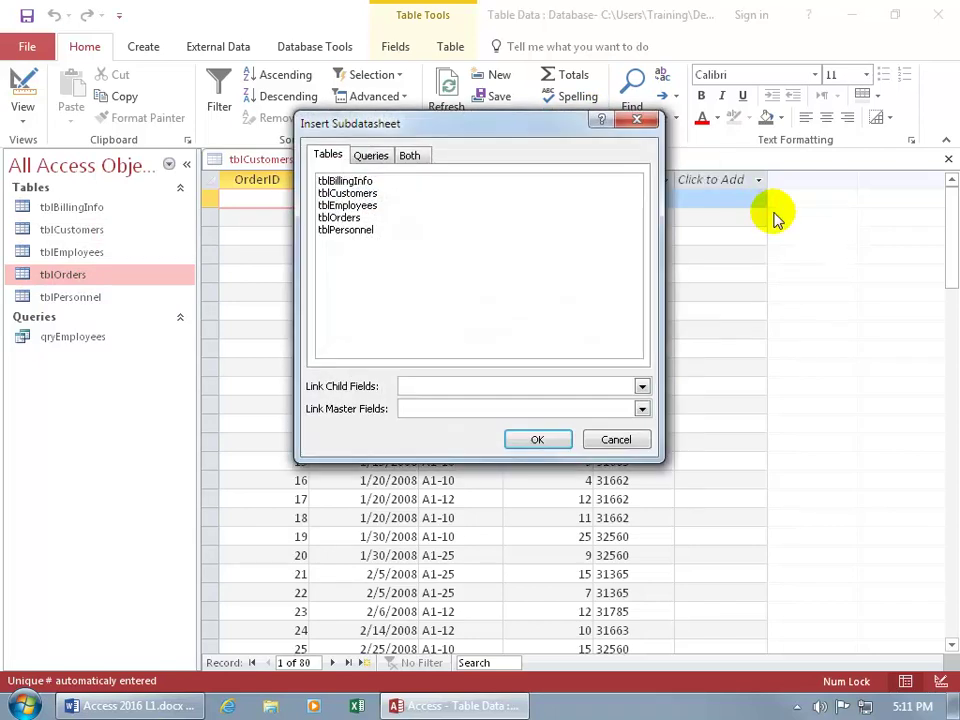
pyautogui.click(370, 193)
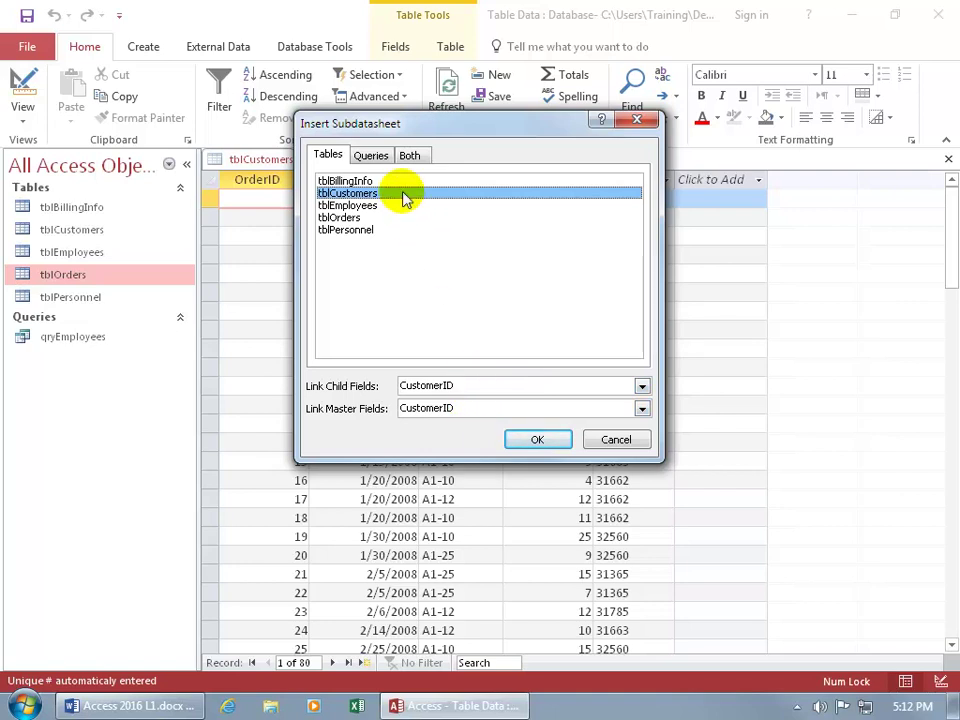
pyautogui.click(537, 441)
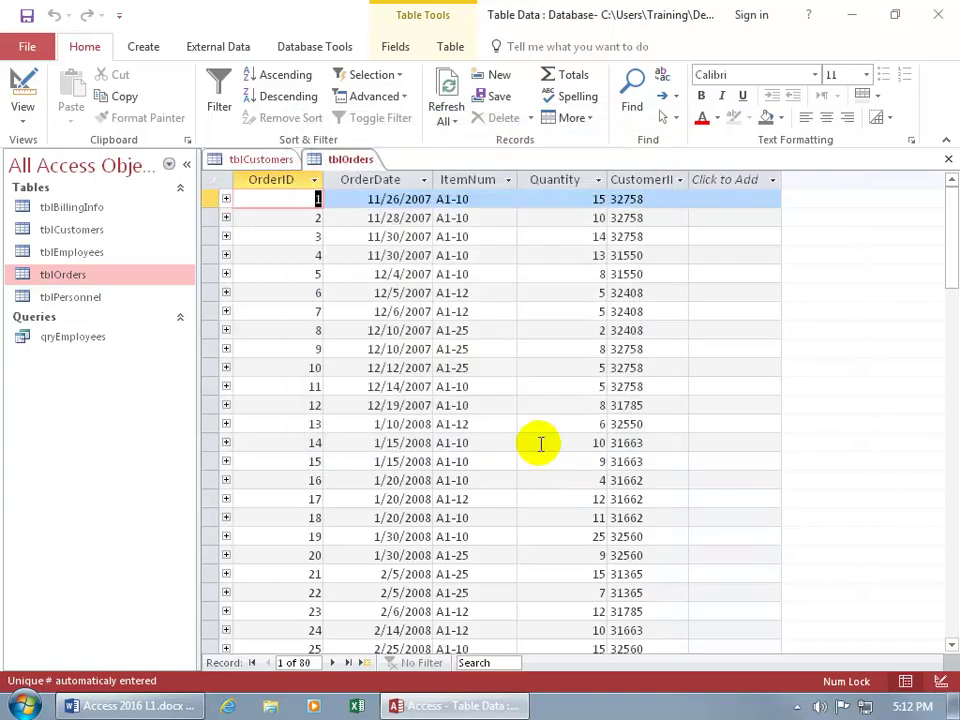
# Expand the customer subdatasheet of the 12/4/2007 order and three further levels beneath it, going through the nested 11/30/2007 order
pyautogui.click(226, 274)
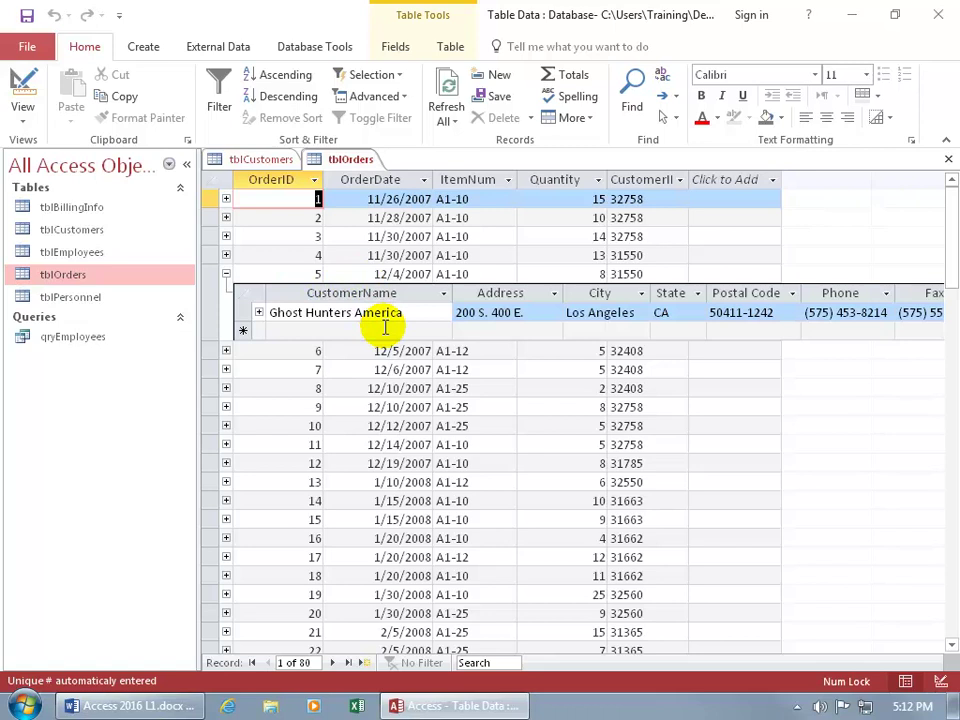
pyautogui.click(258, 312)
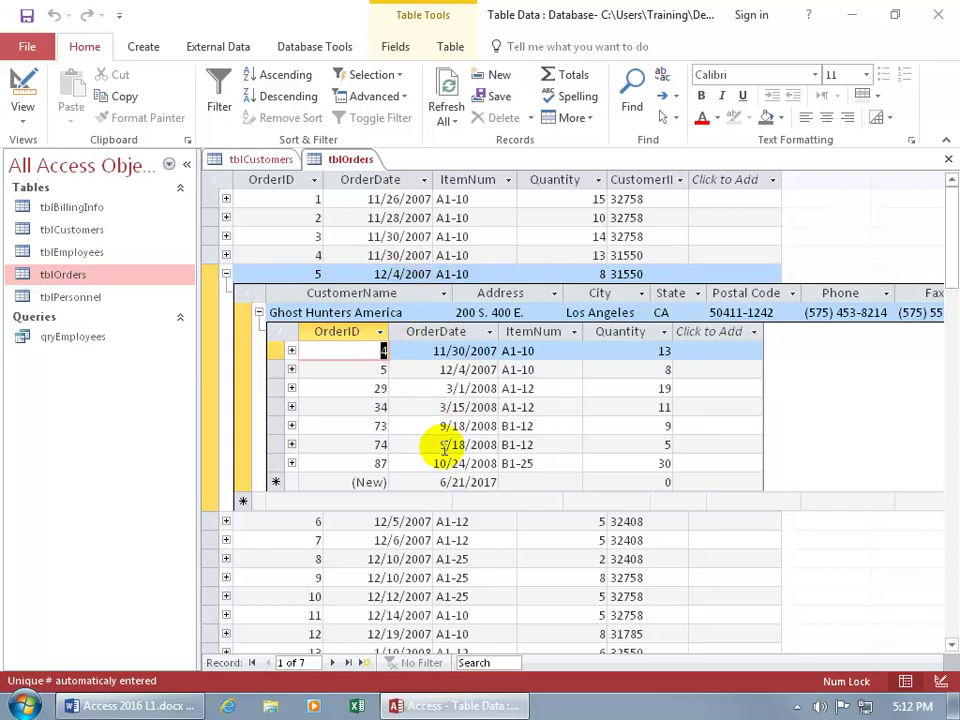
pyautogui.click(292, 351)
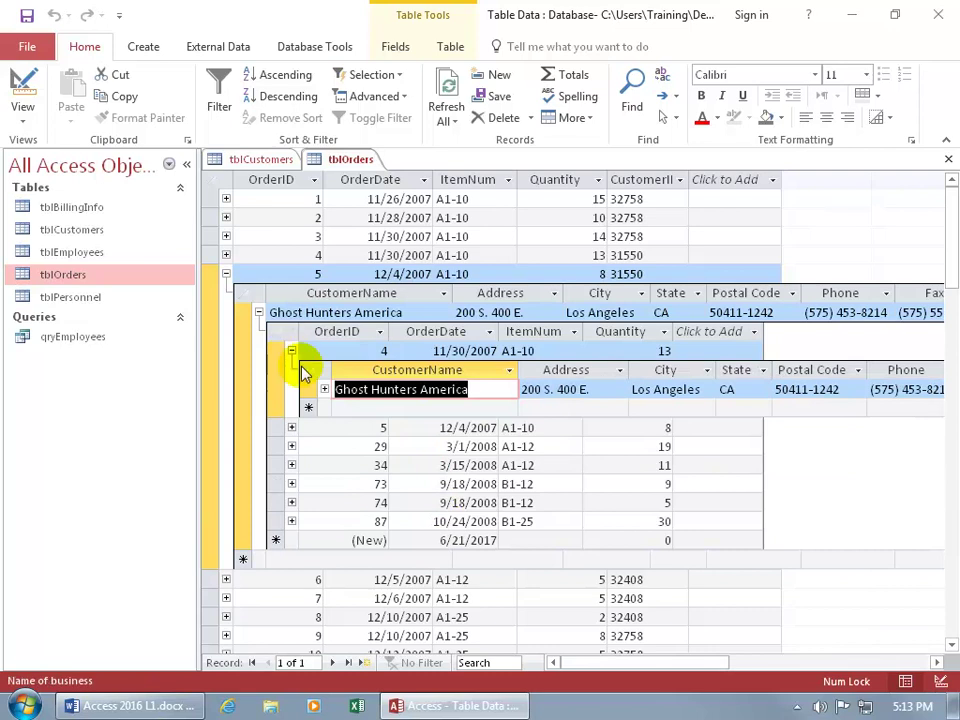
pyautogui.click(324, 389)
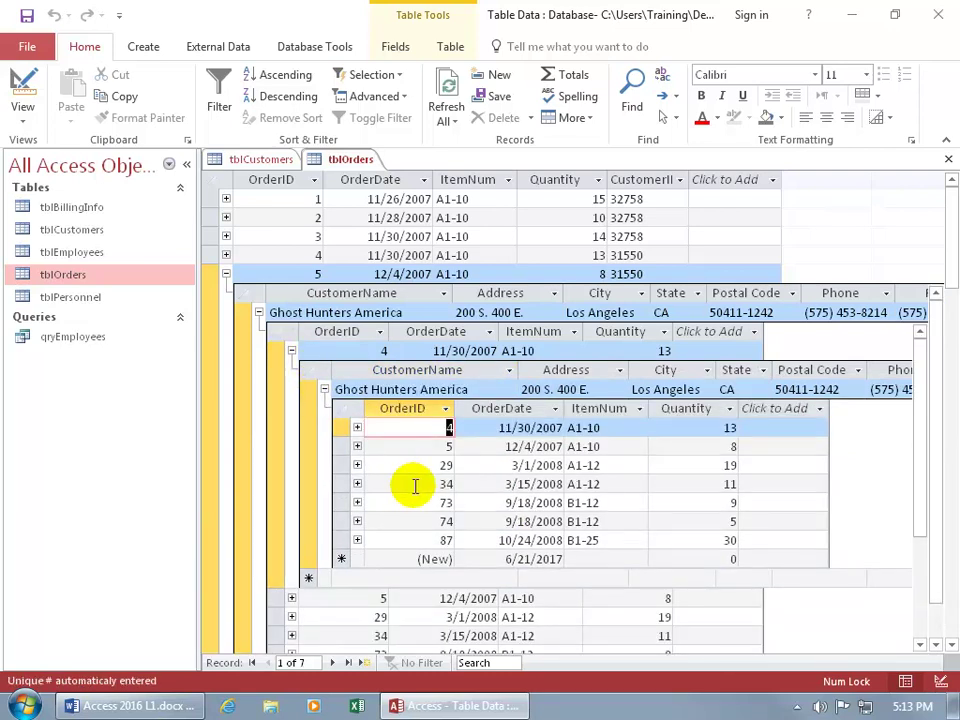
# Select the 11/30/2007 A1-10 order with quantity 13 in the main datasheet and remove the subdatasheet from tblOrders
pyautogui.click(392, 255)
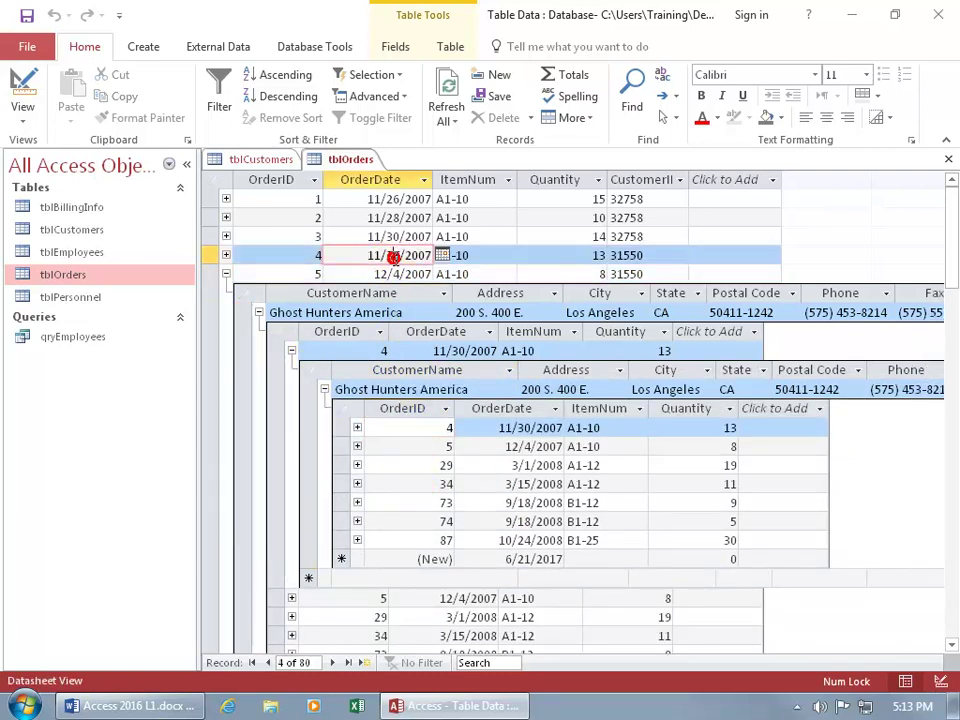
pyautogui.click(574, 118)
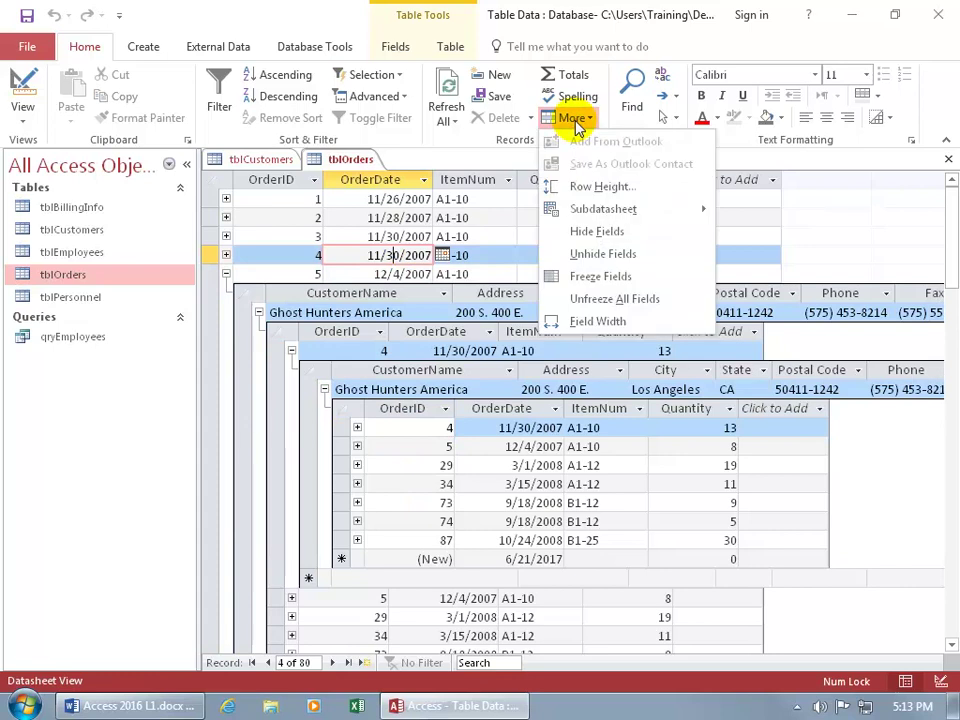
pyautogui.moveTo(589, 209)
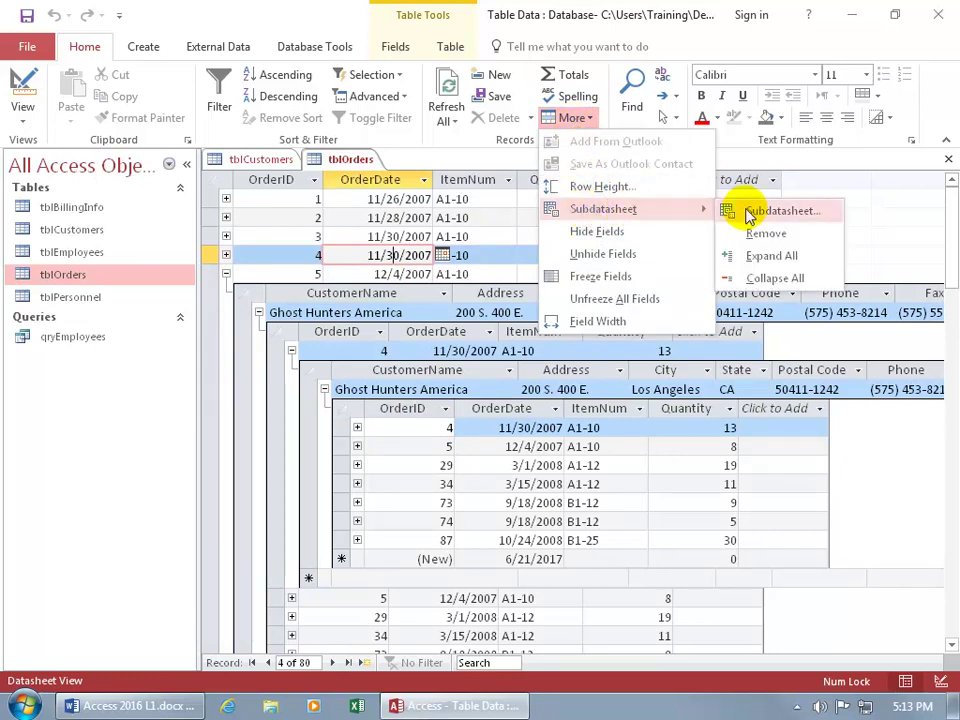
pyautogui.click(765, 235)
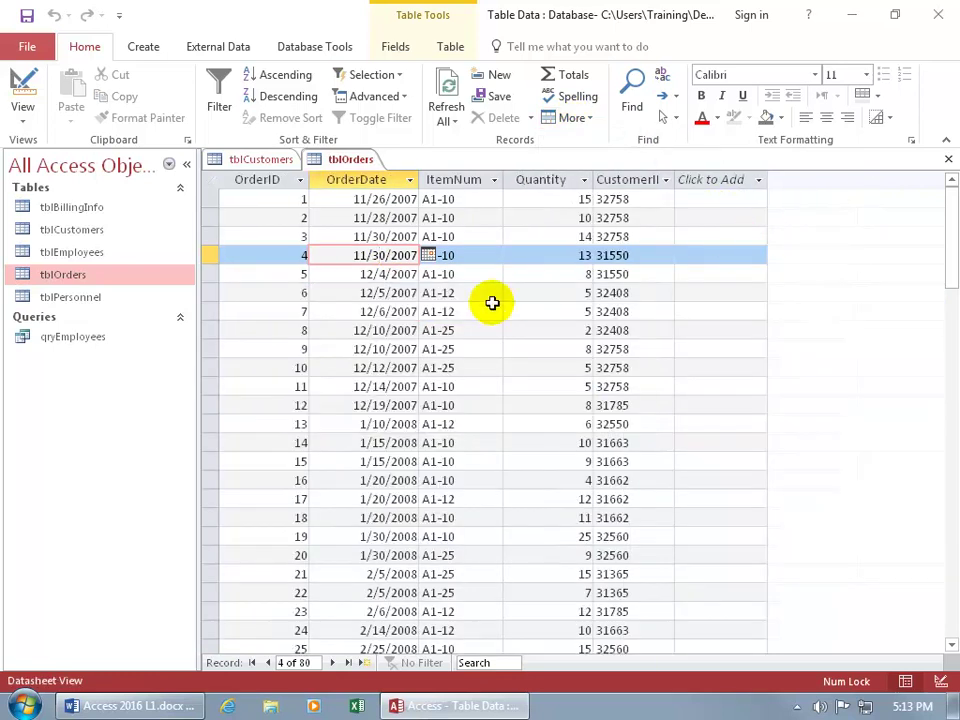